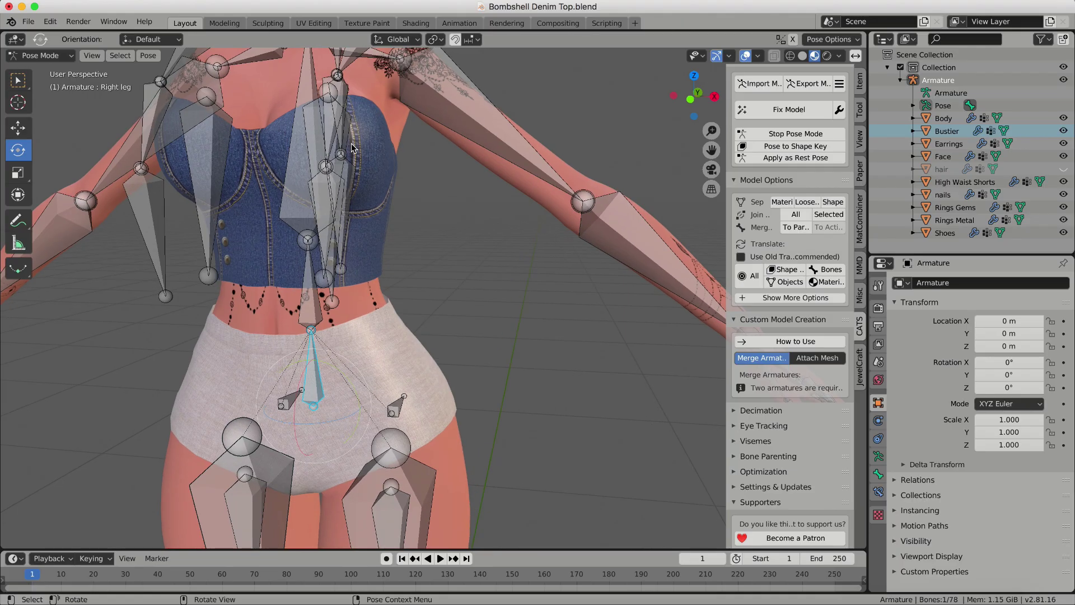
Step: Rotate the Chest bone to check how the bustier and shorts deform
left_click_drag(351, 143, 288, 209)
Step: Cancel the Chest rotation and test-rotate the right upper breast bone around X
key("Escape")
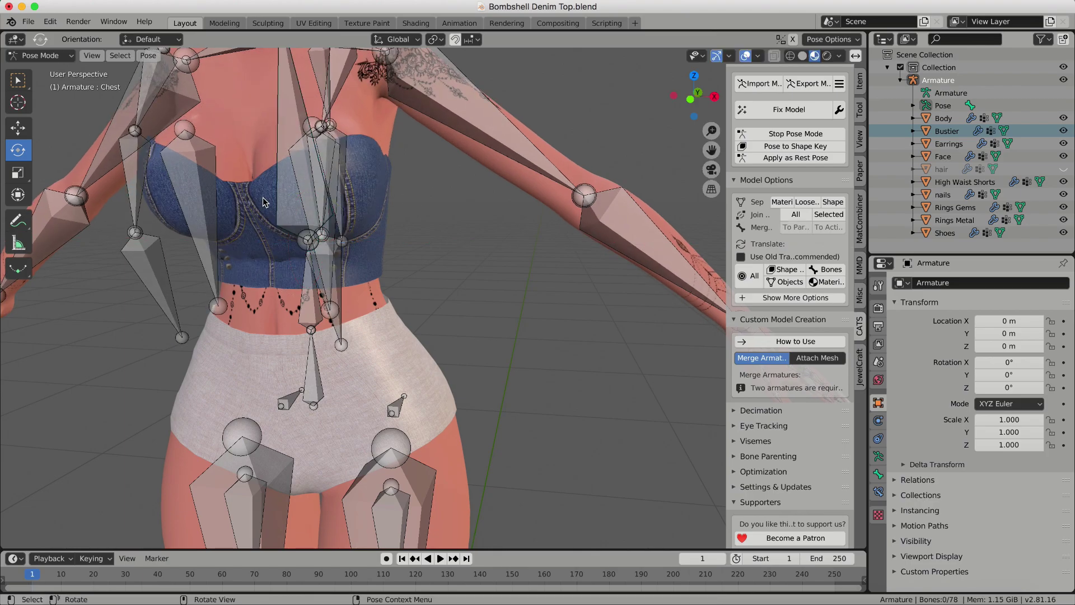
left_click(168, 165)
key("r")
key("x")
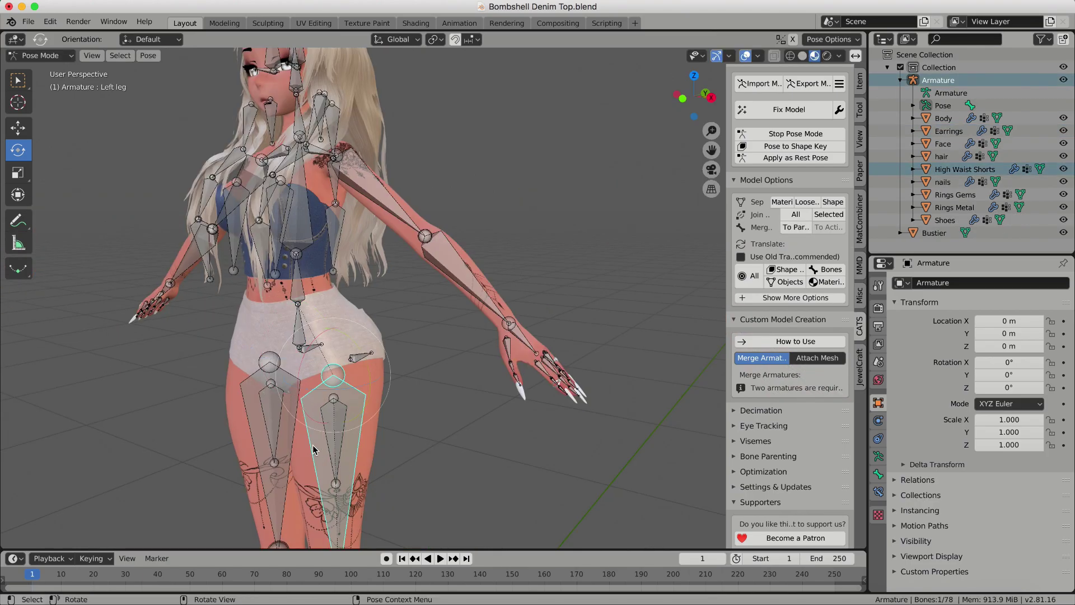
Step: Test-rotate the left and right leg bones to check how the shorts deform
key("r")
left_click(336, 425)
middle_click_drag(336, 426, 503, 550)
left_click(476, 403)
key("r")
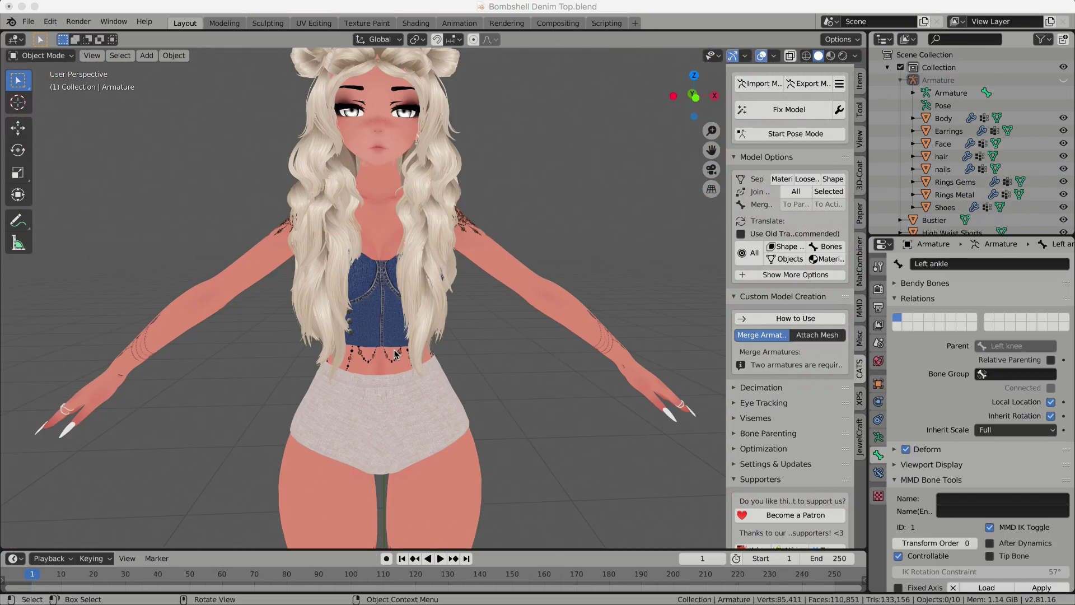
middle_click_drag(449, 350, 517, 339)
mouse_move(426, 358)
middle_mouse_down()
mouse_move(518, 354)
mouse_move(386, 328)
mouse_move(325, 360)
mouse_move(408, 362)
middle_mouse_up()
Step: Enlarge the Outliner and drag High Waist Shorts onto the Armature to parent it
scroll(409, 365, "down", 1)
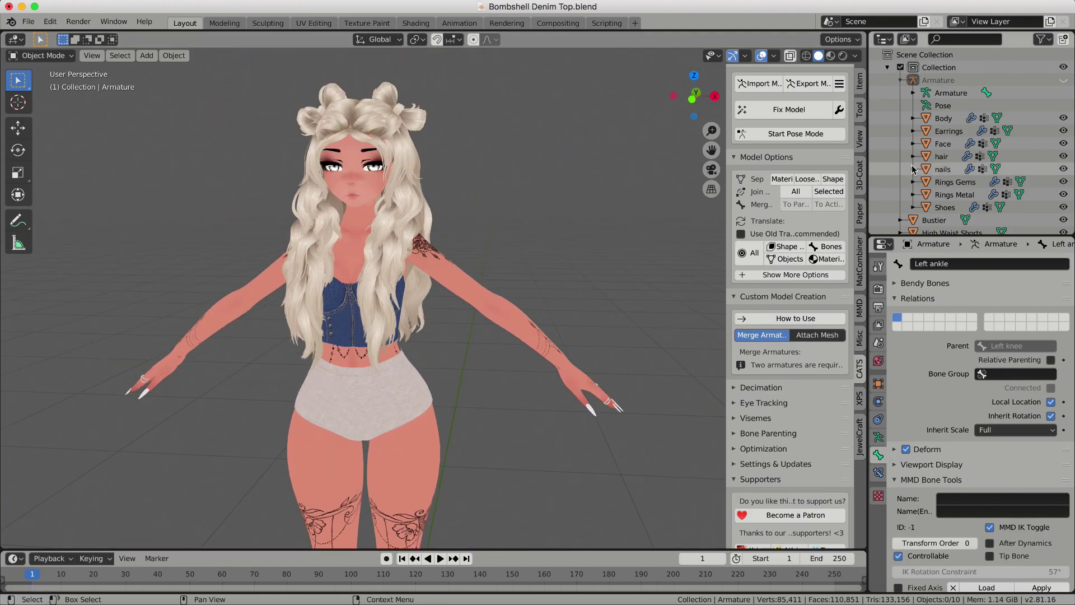
scroll(943, 227, "down", 1)
left_click_drag(944, 238, 947, 356)
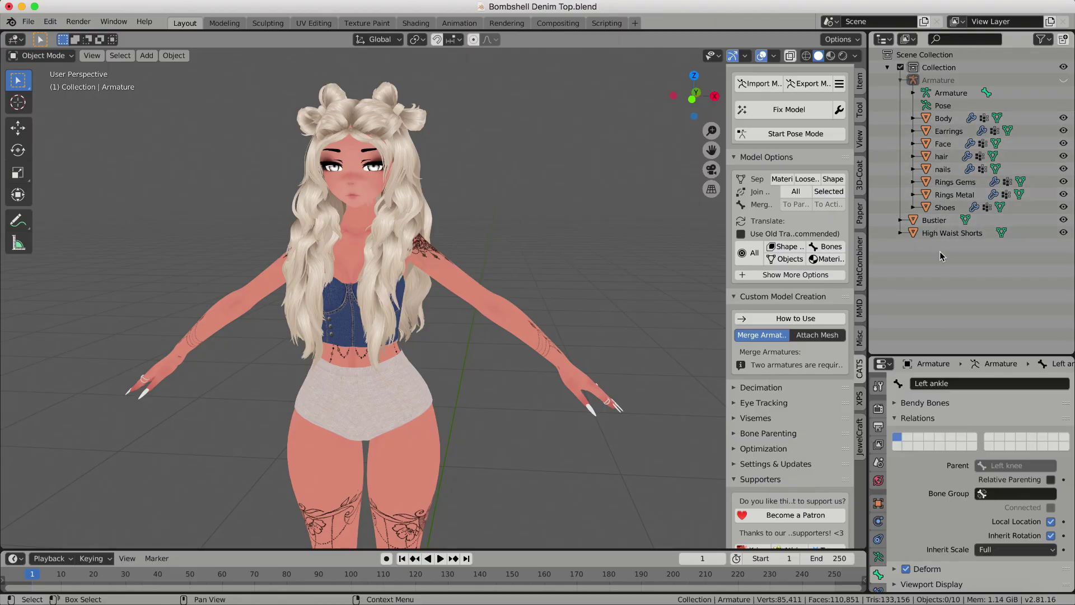
left_click(939, 221)
left_click(939, 234)
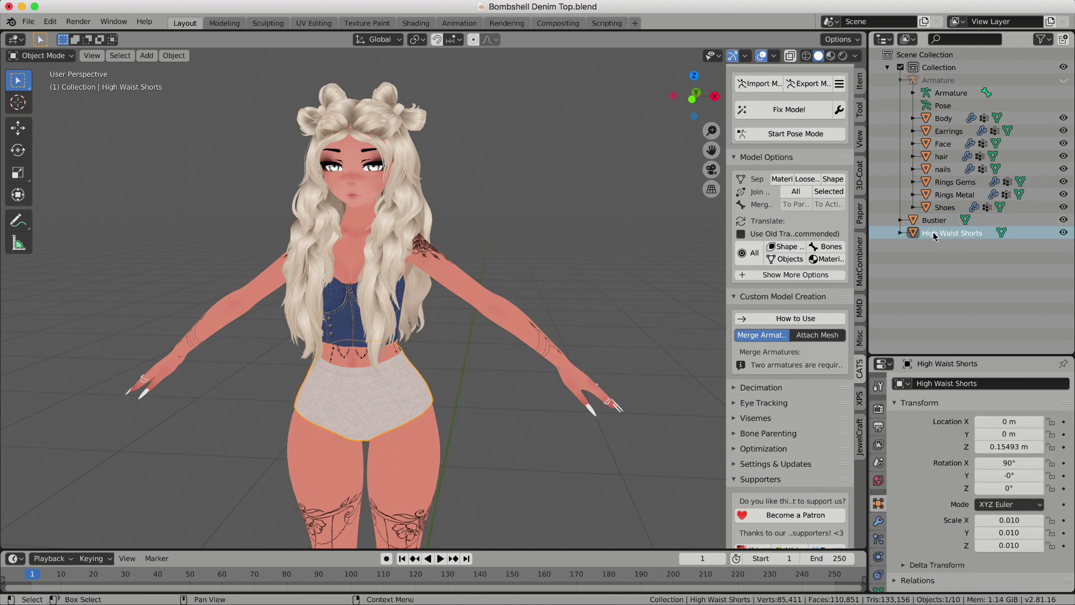
left_click_drag(934, 236, 936, 83)
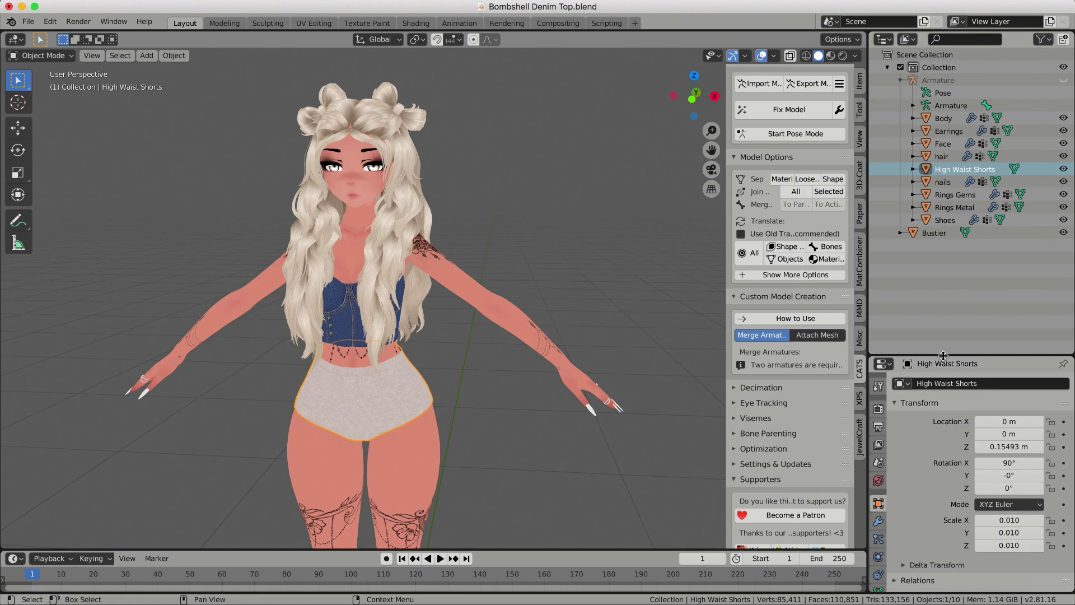
Step: Remove the shorts' leftover vertex groups, then bring up the Add Modifier list
left_click(879, 492)
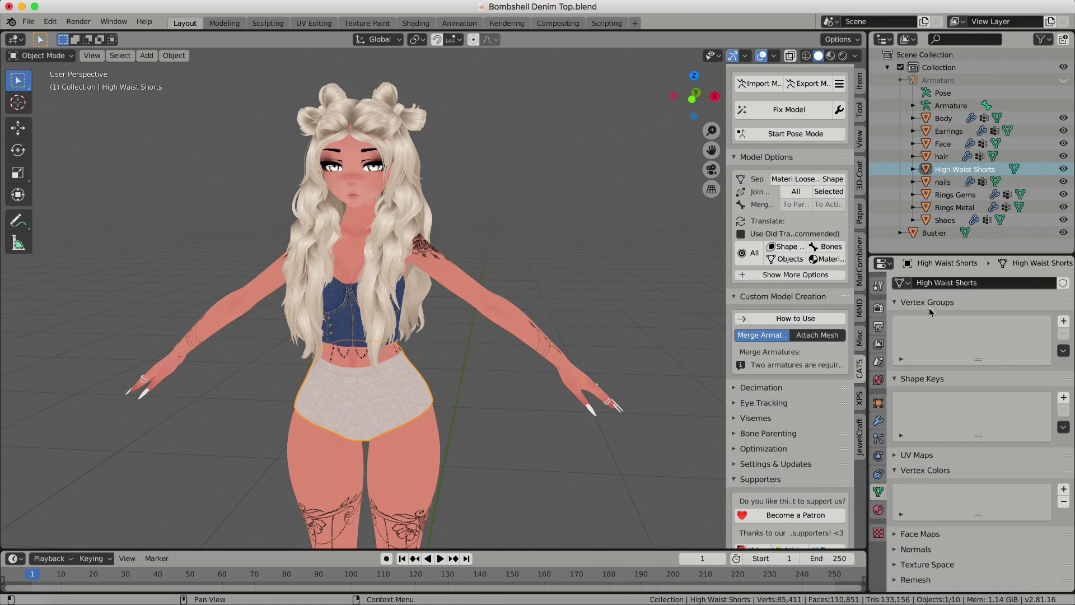
left_click(1066, 336)
left_click(879, 422)
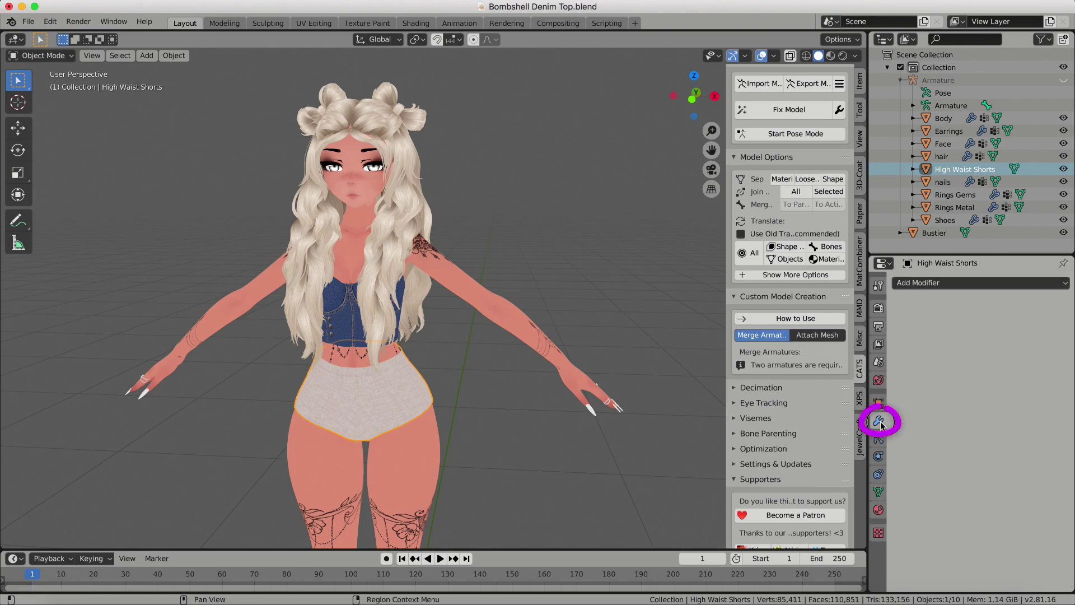
left_click(924, 285)
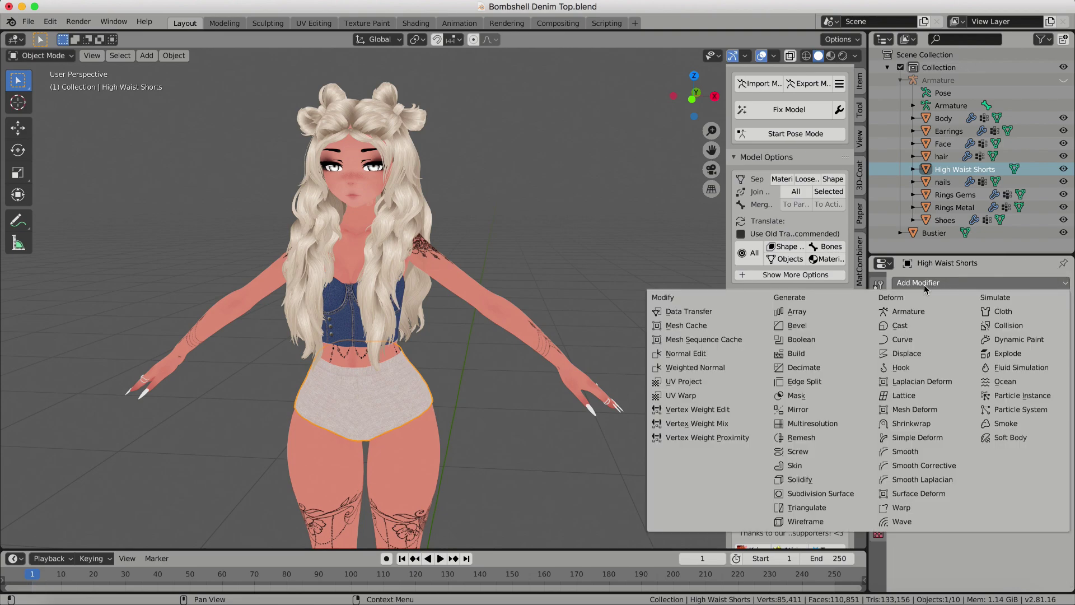
Step: Add Data Transfer with Body as source, Vertex Groups enabled, layers generated, and apply it
left_click(699, 313)
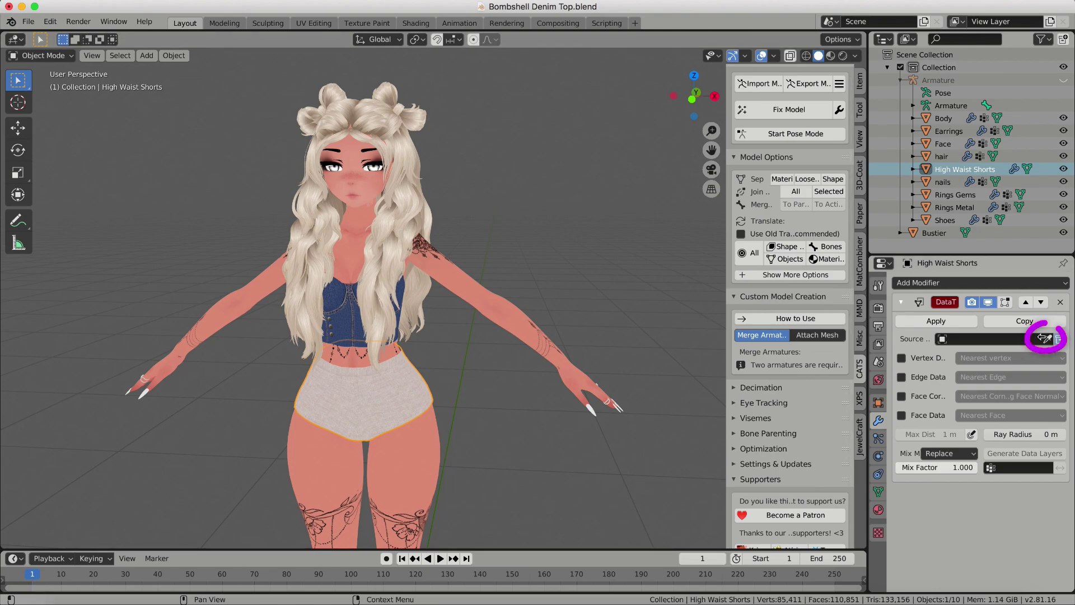
left_click(1048, 339)
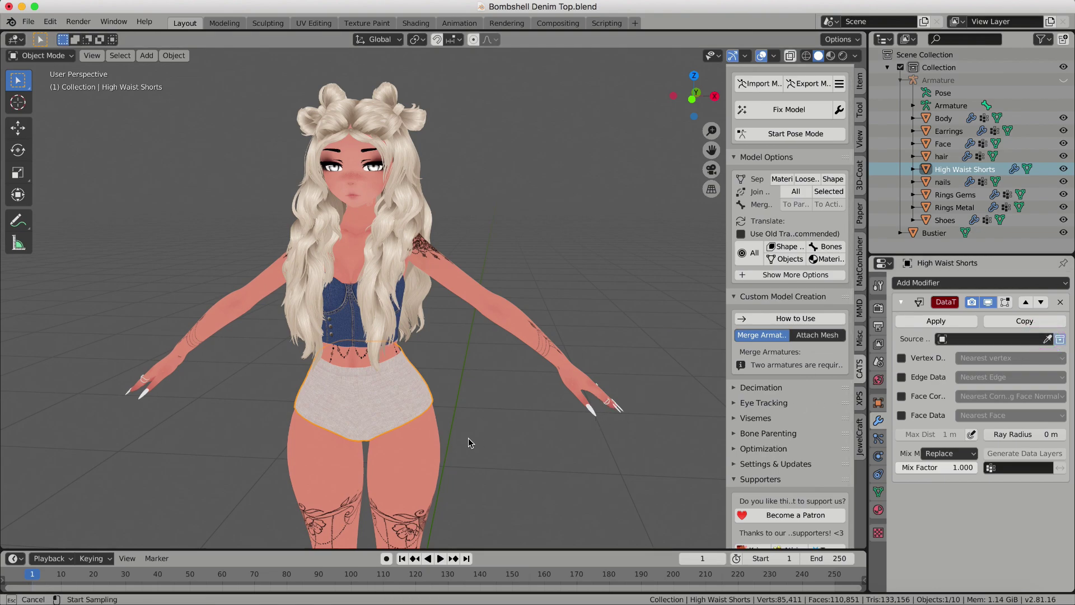
left_click(414, 443)
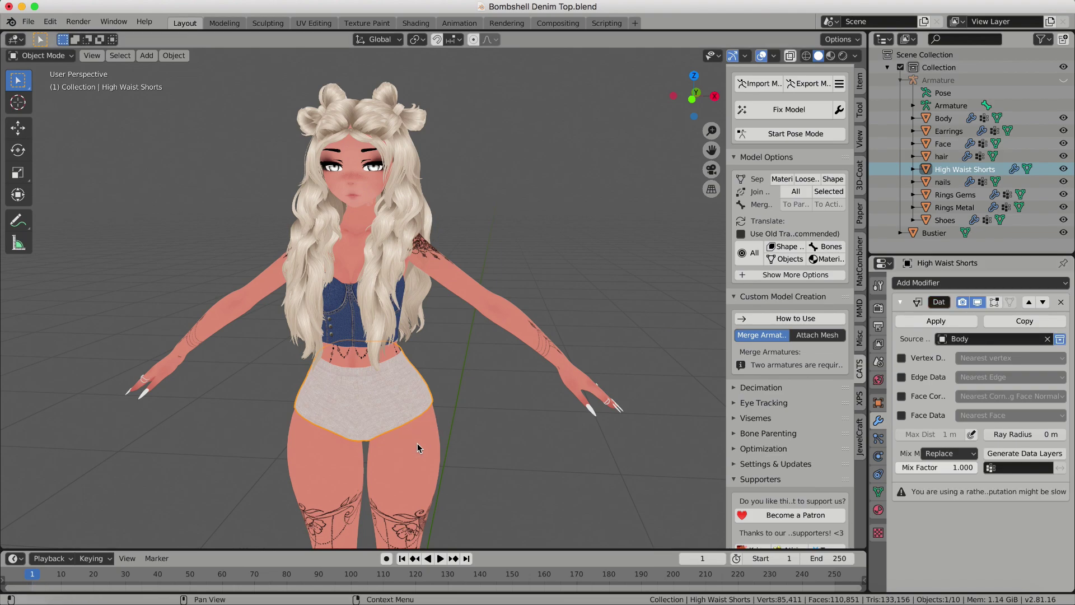
left_click(902, 358)
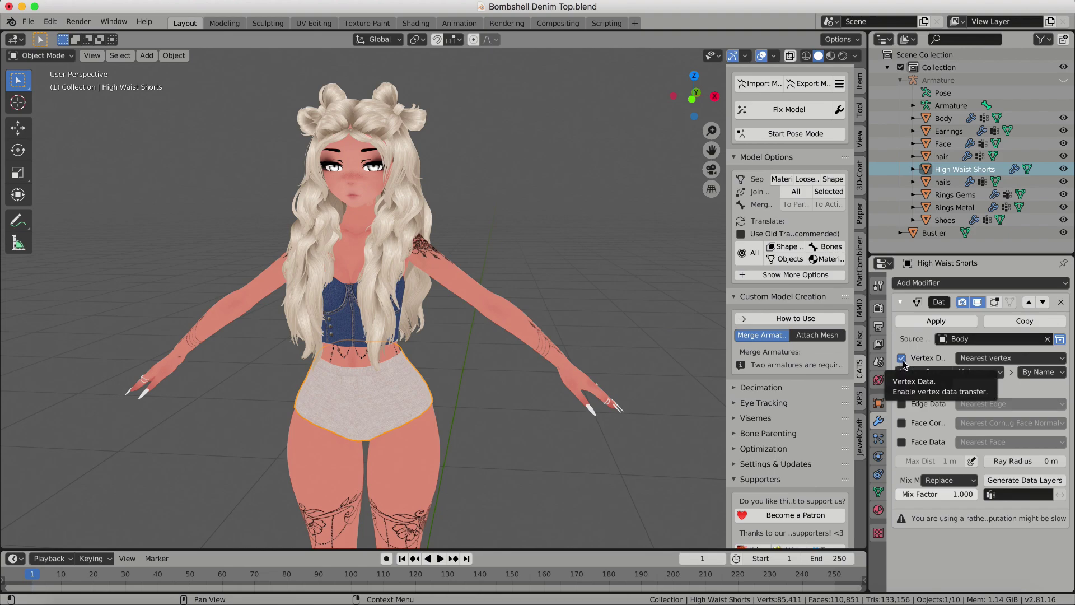
left_click(930, 374)
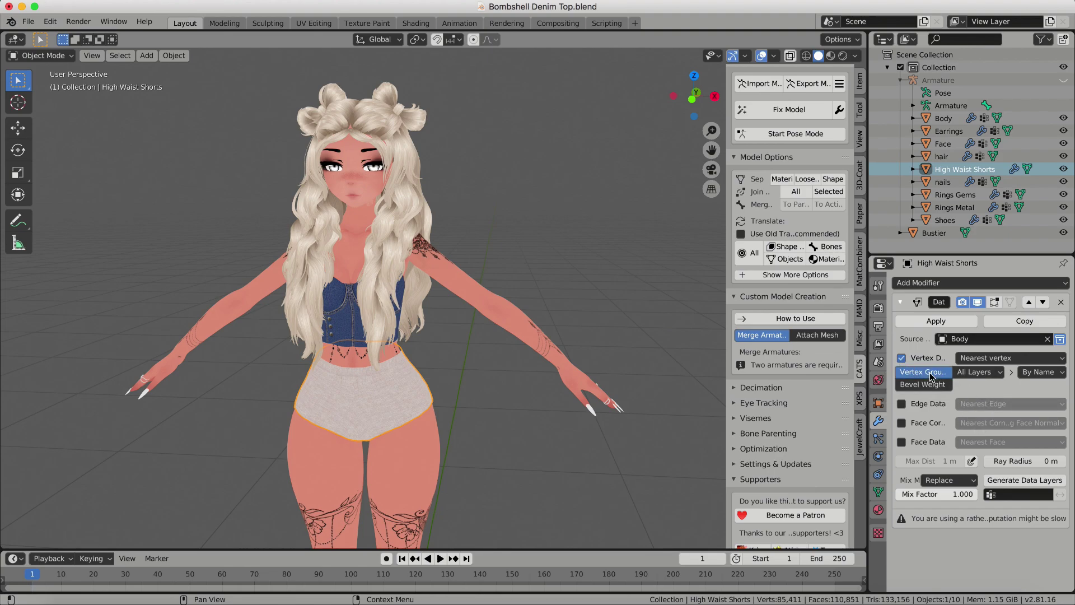
left_click(1014, 479)
left_click(939, 322)
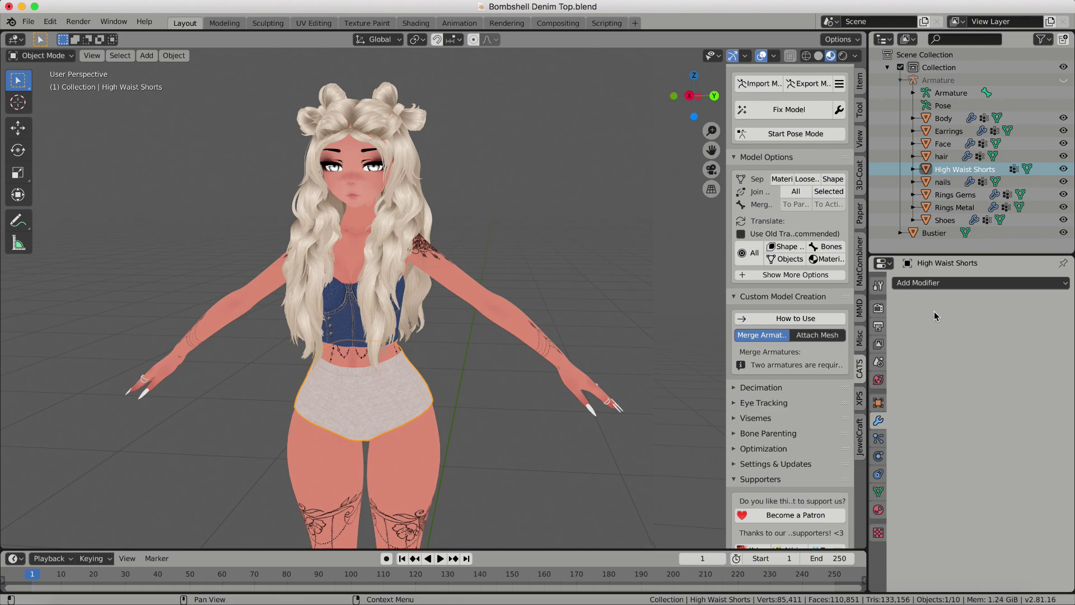
Step: Run the CATS Fix Model, then put the High Waist Shorts into Weight Paint mode
left_click(814, 111)
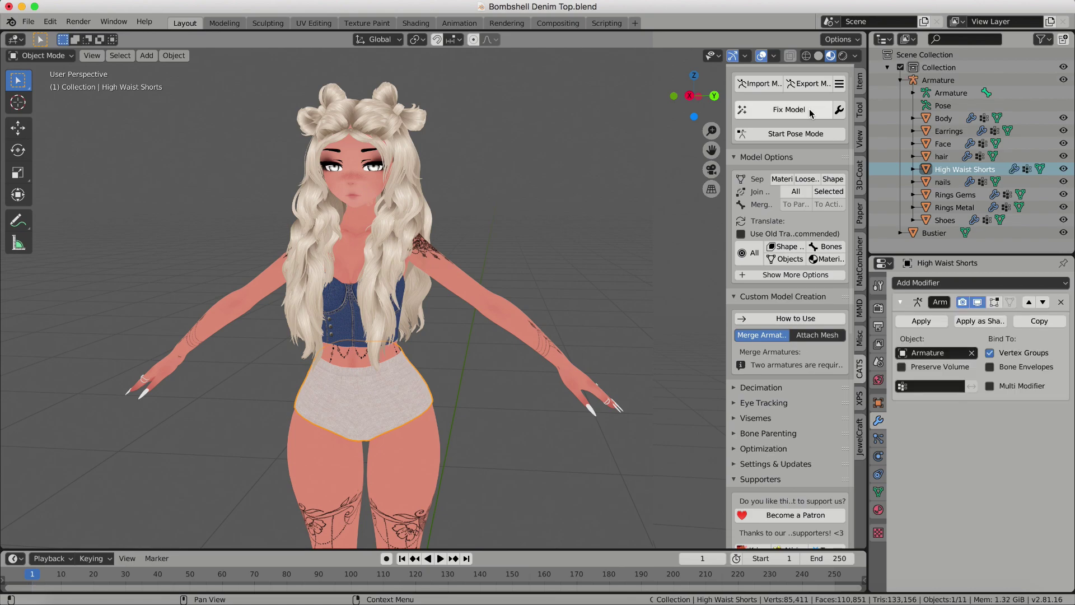
left_click(775, 115)
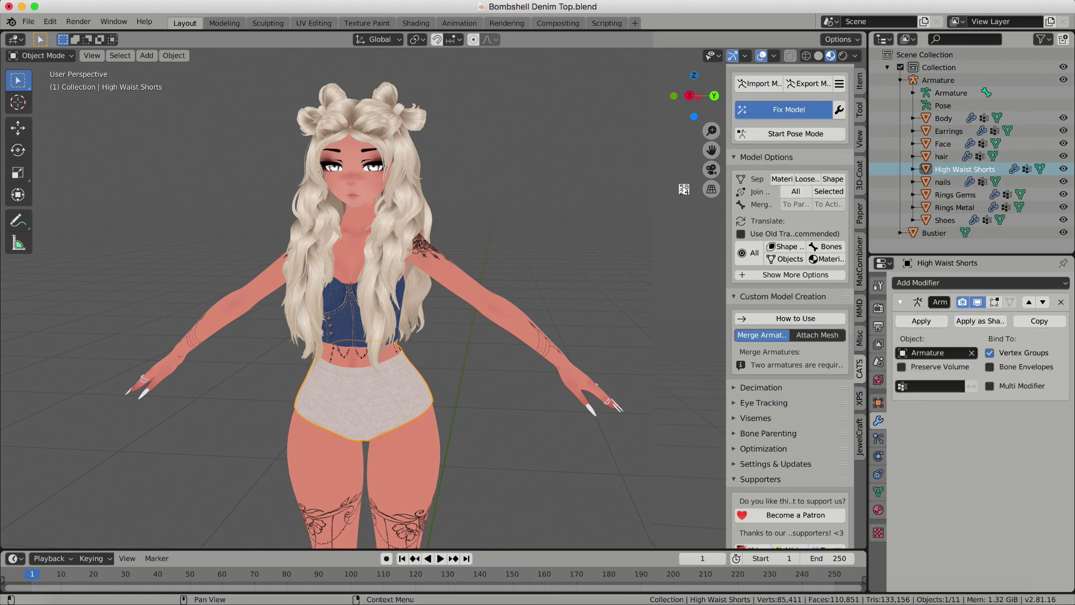
left_click(42, 55)
left_click(40, 125)
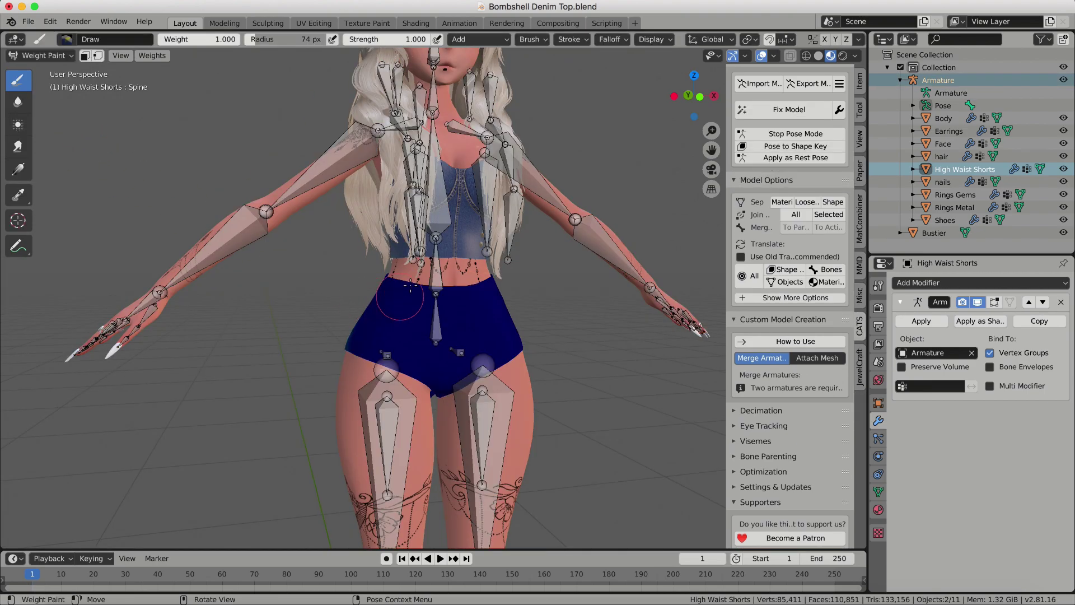
Step: Blur the Spine bone weights along the shorts' waistband
left_click(435, 255, "ctrl")
left_click(18, 101)
mouse_move(385, 308)
left_mouse_down()
mouse_move(481, 300)
mouse_move(521, 283)
mouse_move(454, 304)
mouse_move(384, 294)
left_mouse_up()
middle_click_drag(384, 293, 495, 286)
middle_click_drag(591, 279, 392, 325)
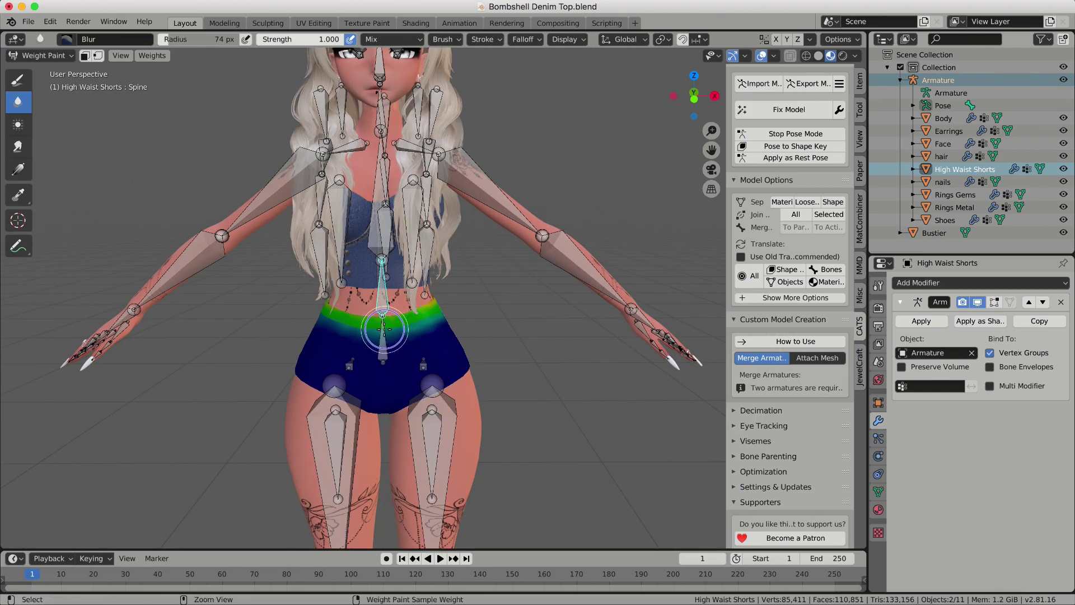
Step: Blur the Hips bone weights across the hips, crotch and back of the shorts
left_click(384, 330, "ctrl")
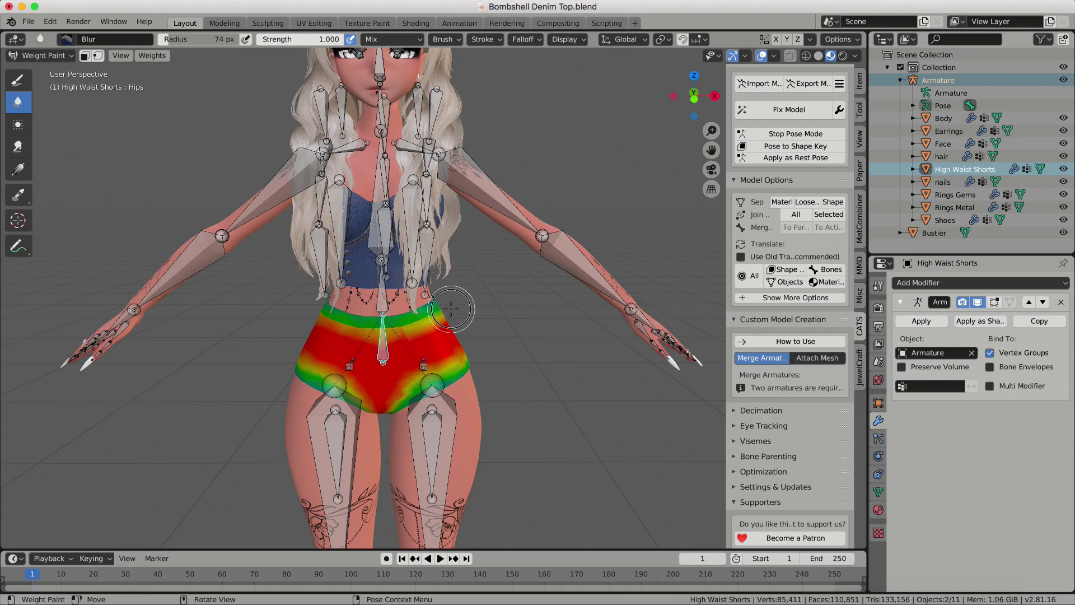
mouse_move(370, 402)
left_mouse_down()
mouse_move(290, 361)
mouse_move(374, 416)
mouse_move(403, 402)
left_mouse_up()
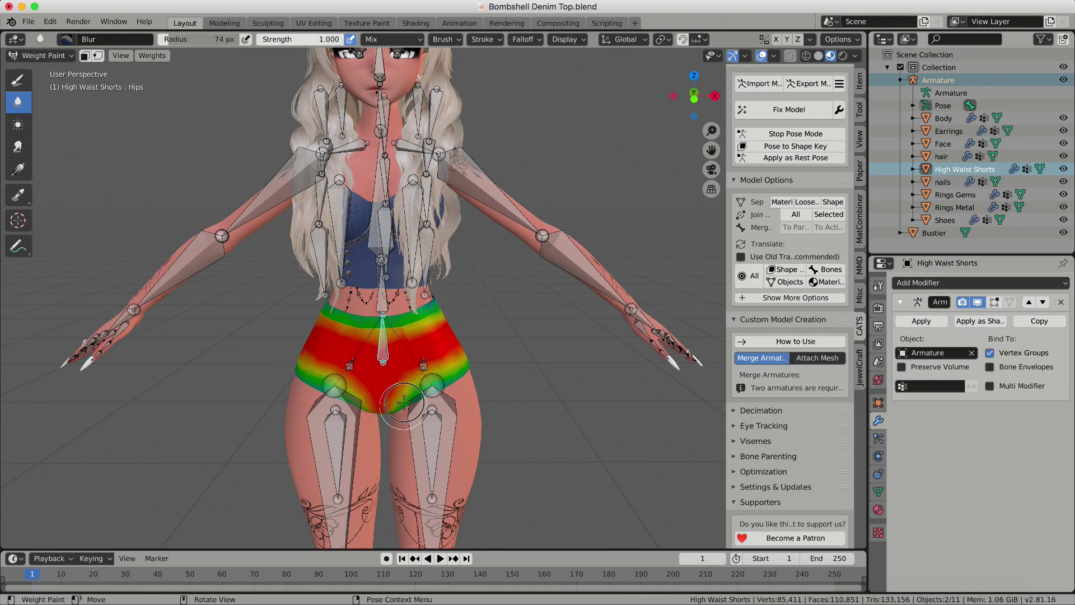
middle_click_drag(443, 375, 391, 275)
mouse_move(391, 276)
left_mouse_down()
mouse_move(560, 262)
mouse_move(523, 295)
mouse_move(392, 291)
mouse_move(425, 318)
mouse_move(468, 327)
mouse_move(538, 321)
mouse_move(574, 295)
mouse_move(516, 342)
mouse_move(406, 309)
left_mouse_up()
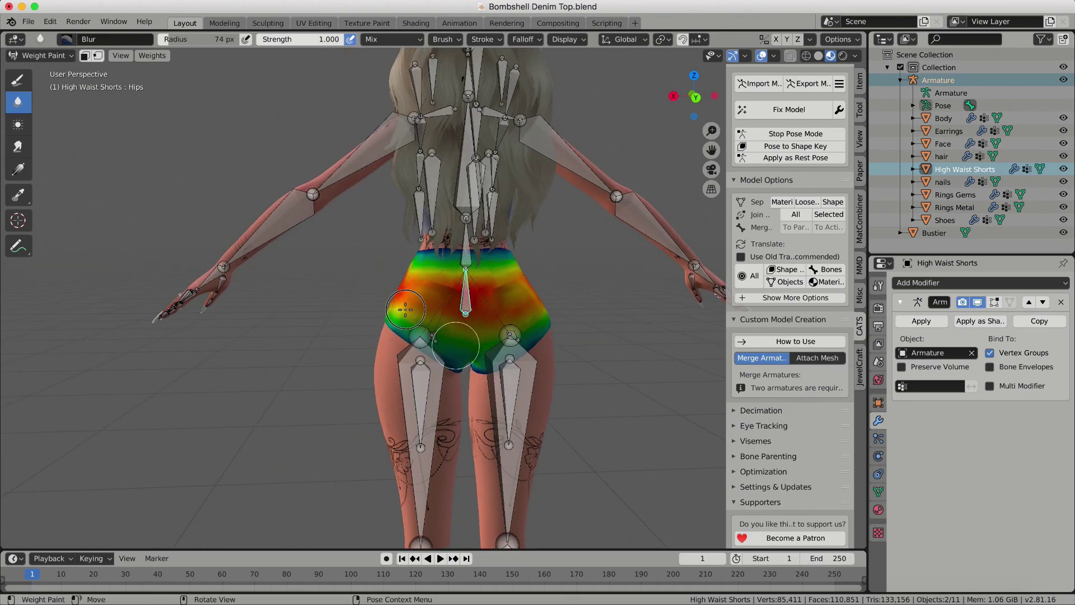
Step: Inspect the leg, Hips_003 and Hips_005 weights on the shorts, blurring Hips_005
middle_click_drag(400, 307, 550, 333)
left_click(431, 444, "ctrl")
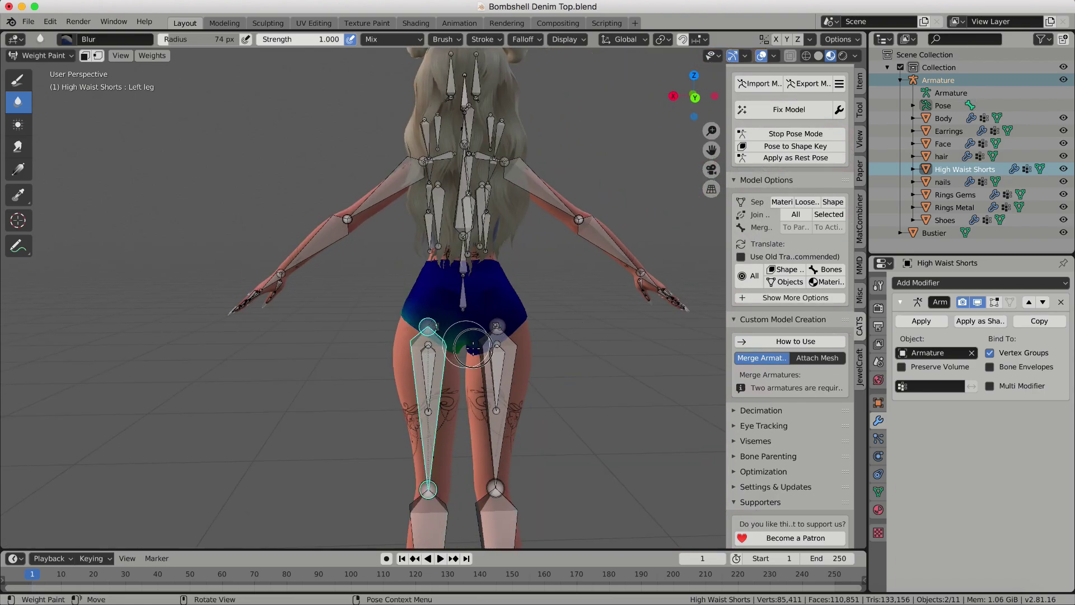
left_click(498, 459, "ctrl")
middle_click_drag(547, 328, 448, 325)
left_click(523, 348, "ctrl")
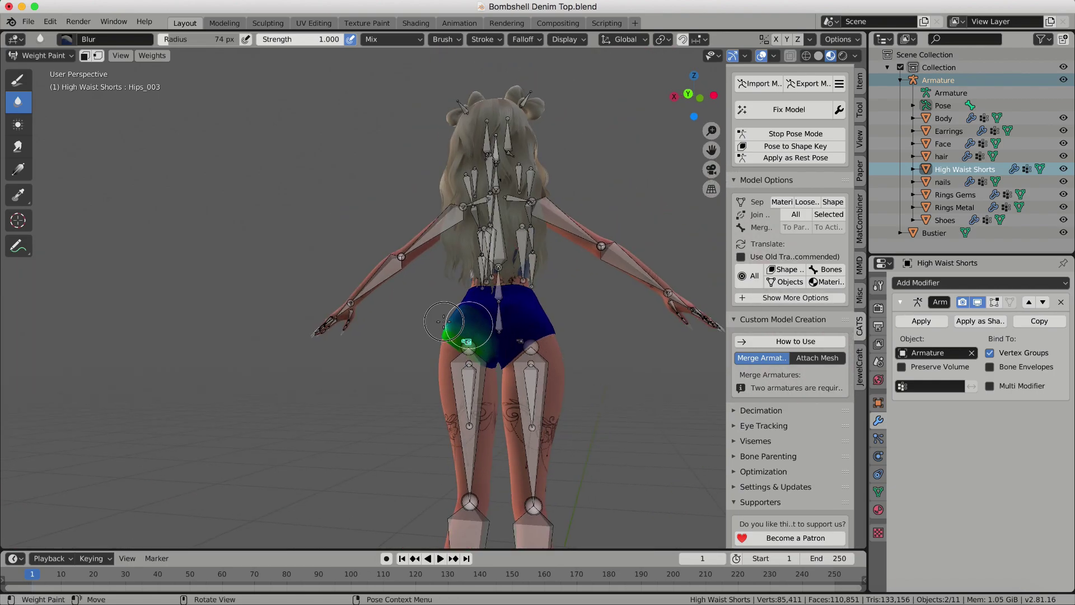
left_click(517, 330, "ctrl")
mouse_move(527, 306)
left_mouse_down()
mouse_move(559, 333)
mouse_move(497, 344)
left_mouse_up()
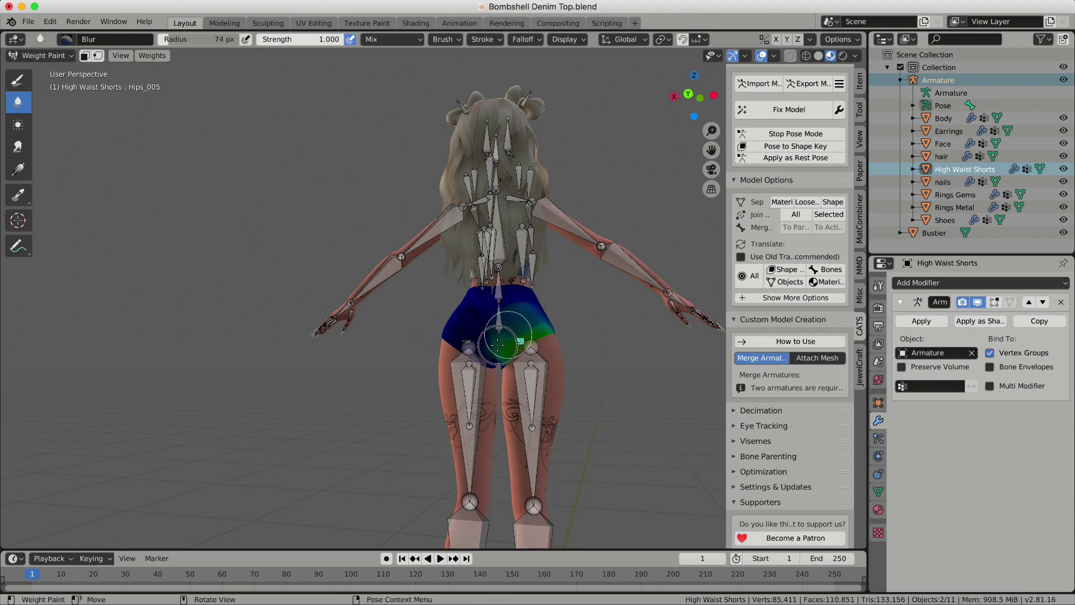
Step: Recheck the Right leg and Left leg weights on the shorts from front and side
left_click(529, 453, "ctrl")
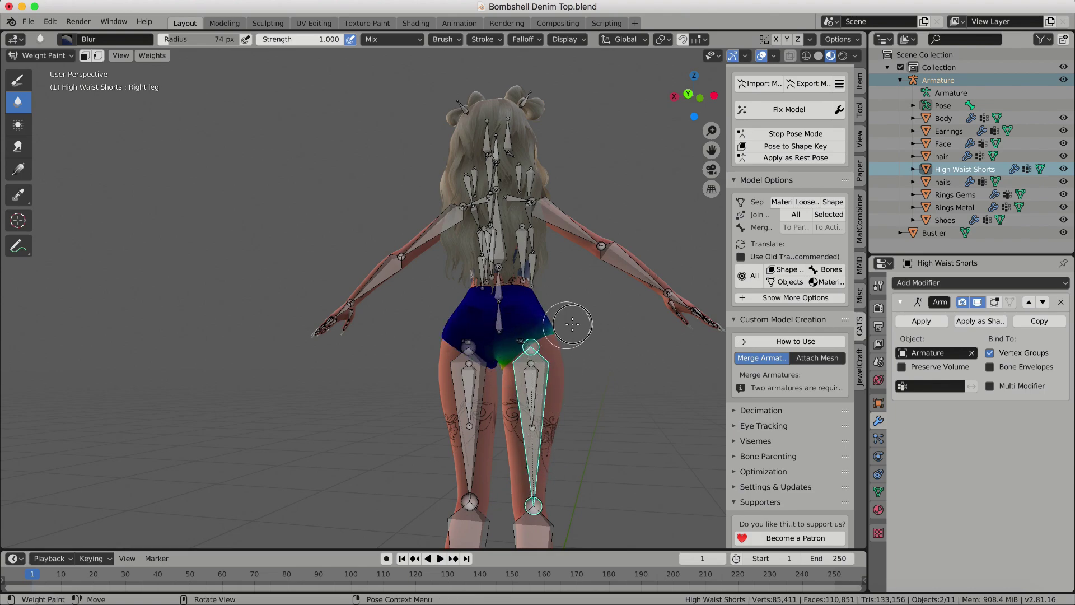
middle_click_drag(571, 324, 330, 333)
scroll(324, 336, "up", 3)
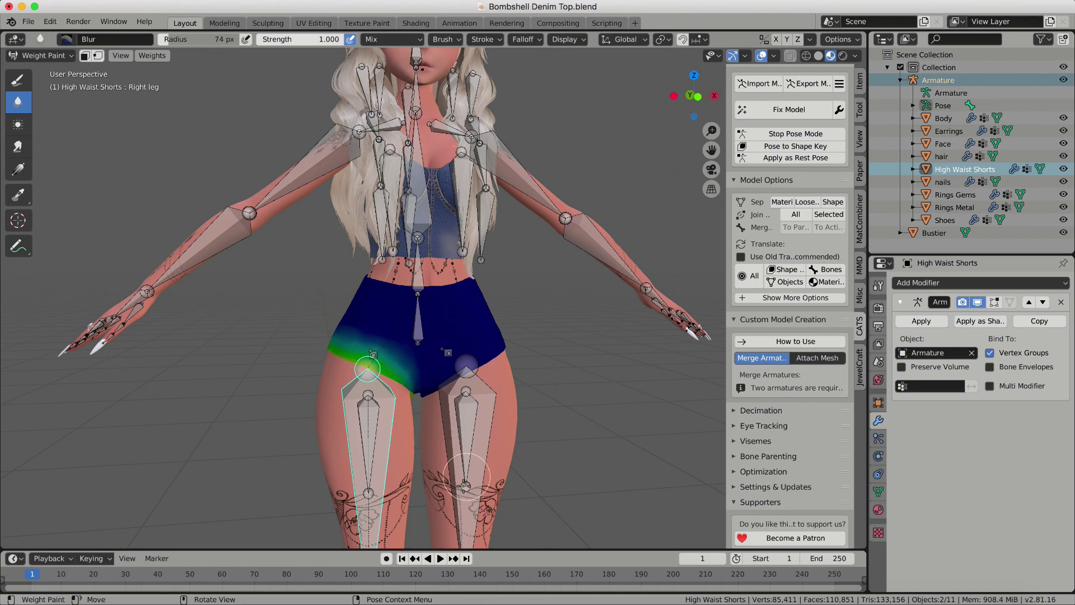
left_click(464, 515, "ctrl")
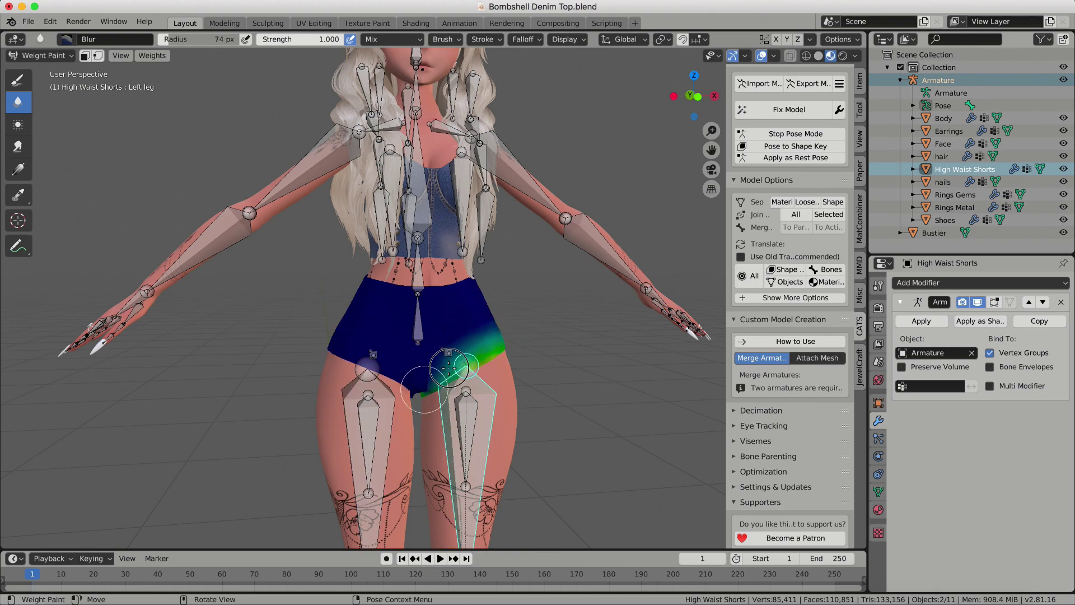
mouse_move(543, 339)
middle_mouse_down()
mouse_move(342, 345)
mouse_move(459, 341)
middle_mouse_up()
Step: Return to Object Mode, start CATS pose mode, and swing the leg bone forward
left_click(39, 56)
left_click(34, 68)
left_click(796, 133)
middle_click_drag(525, 348, 357, 513)
left_click(359, 476)
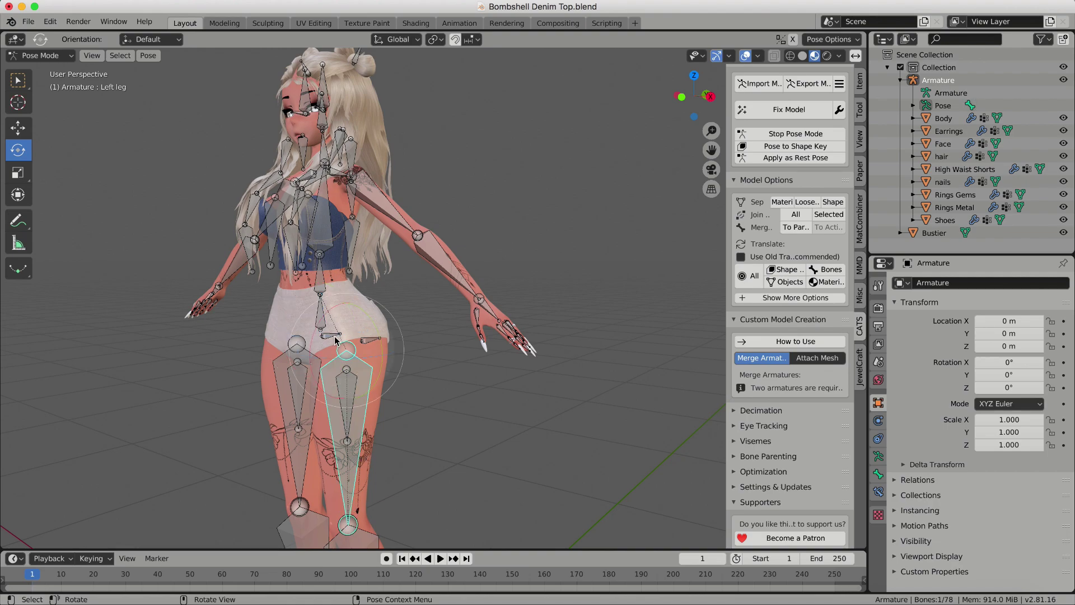
left_click_drag(319, 326, 294, 373)
Step: Zoom in on the hips, stop pose mode, and add High Waist Shorts to the selection
left_click_drag(351, 300, 314, 336)
scroll(313, 336, "up", 2)
middle_click_drag(314, 336, 352, 337)
scroll(347, 337, "up", 2)
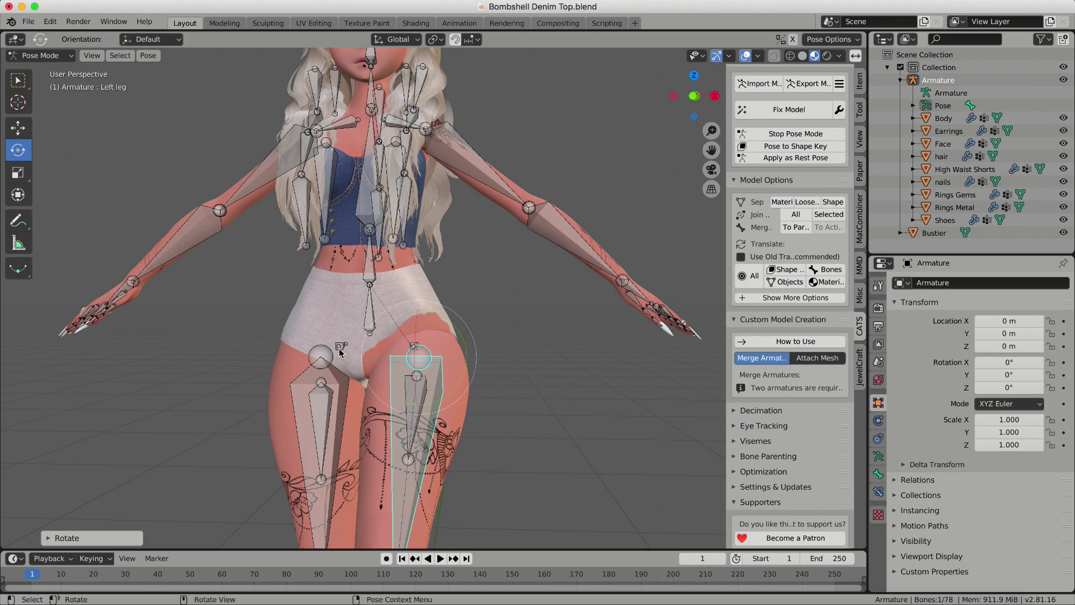
left_click(796, 134)
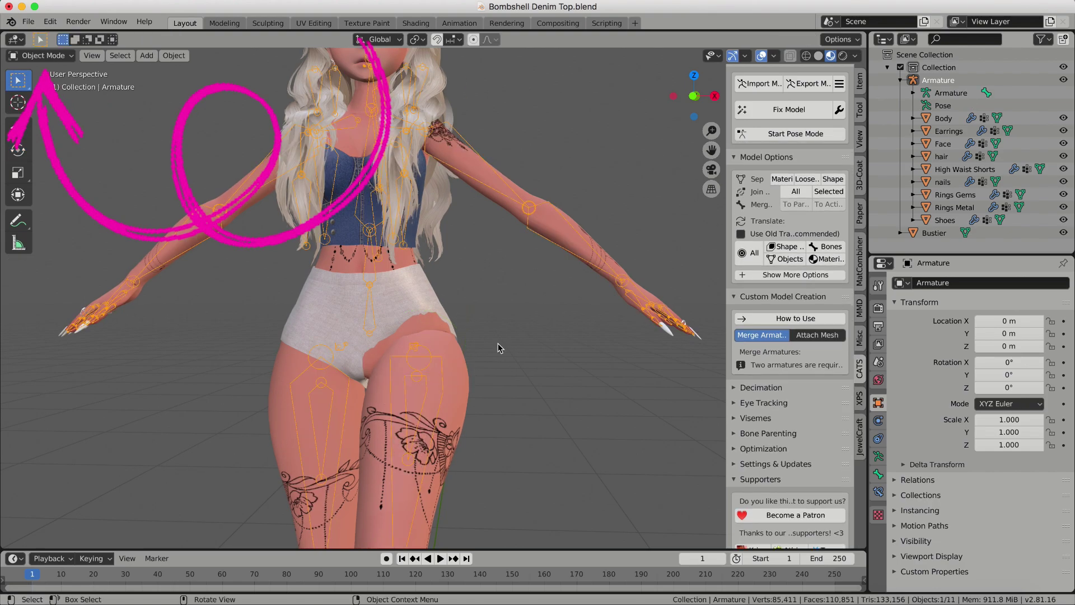
left_click(398, 306, "shift")
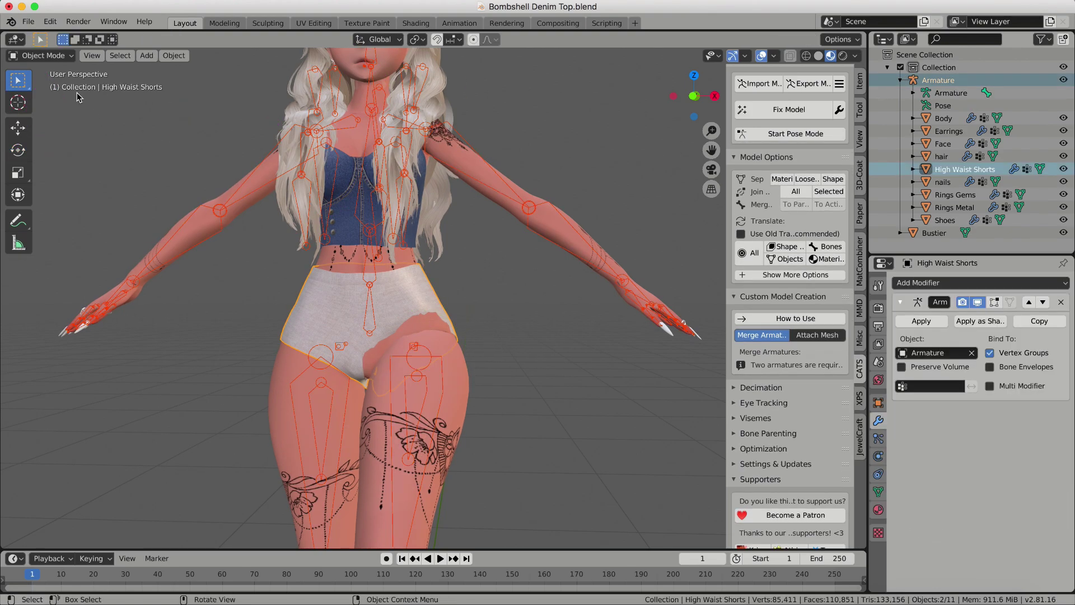
left_click(48, 56)
Step: Weight-paint over the thigh area where skin pokes through the shorts, checking front and back
left_click(46, 126)
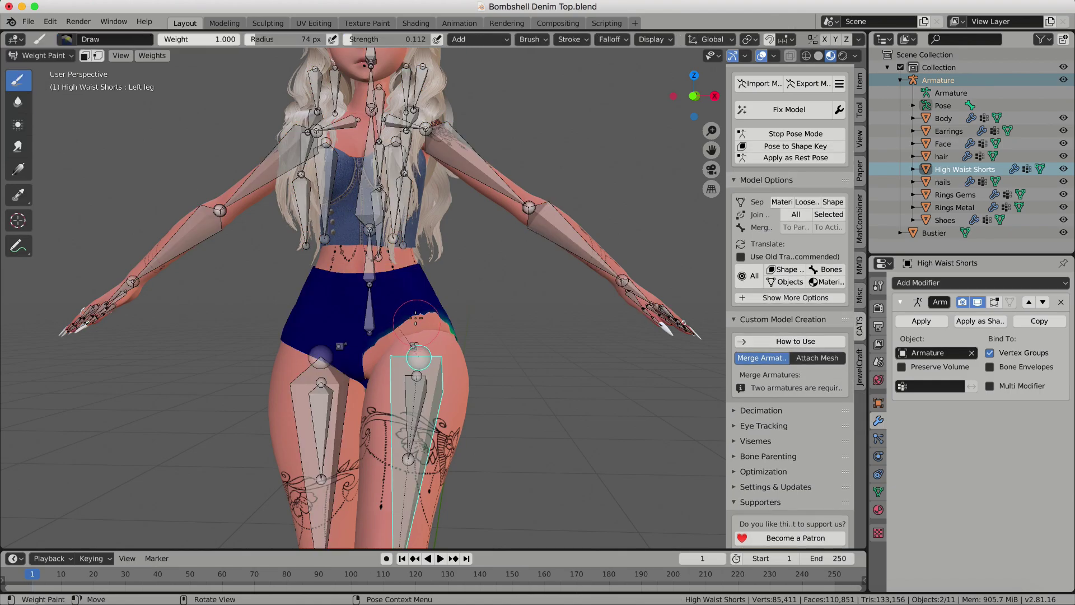
mouse_move(361, 375)
left_mouse_down()
mouse_move(393, 343)
mouse_move(446, 324)
mouse_move(378, 354)
left_mouse_up()
middle_click_drag(408, 335, 383, 341)
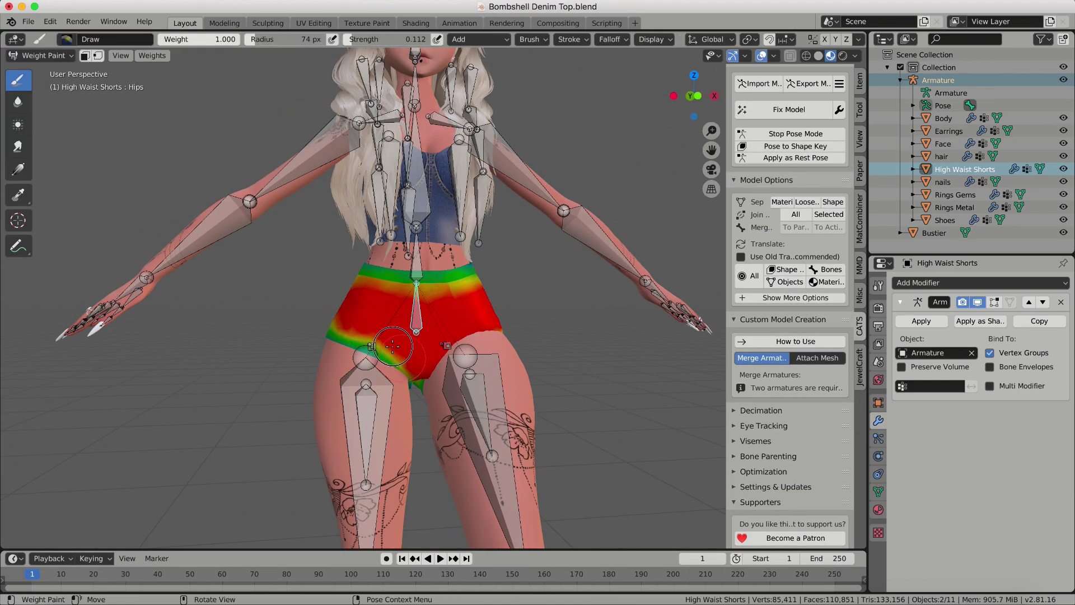
middle_click_drag(528, 379, 449, 340)
Step: Re-test the right leg rotation, stop posing to reset the rig, and select the Bustier
left_click(786, 135)
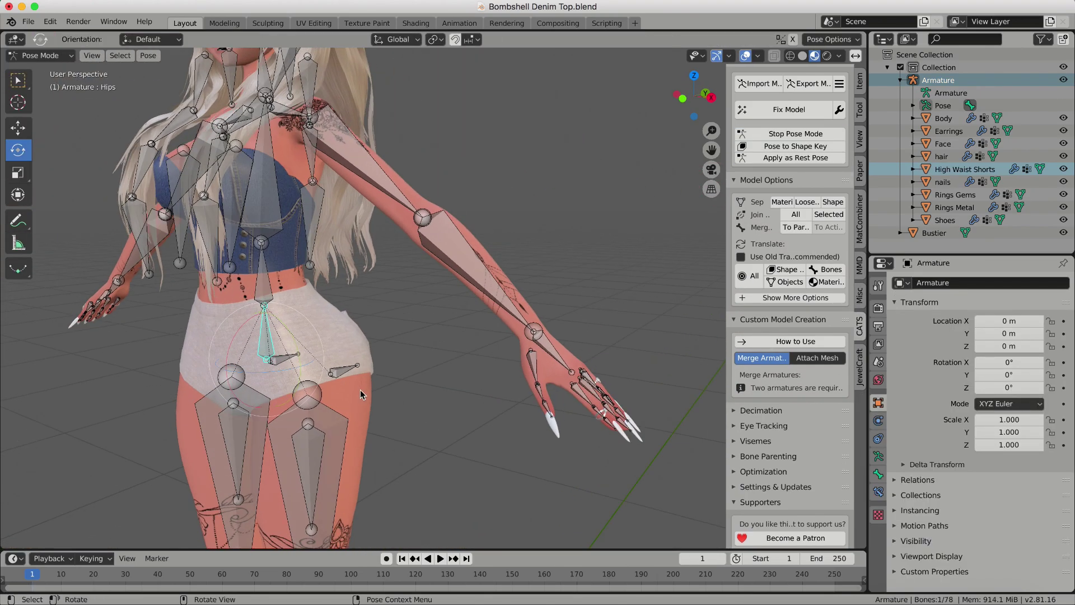
key("r")
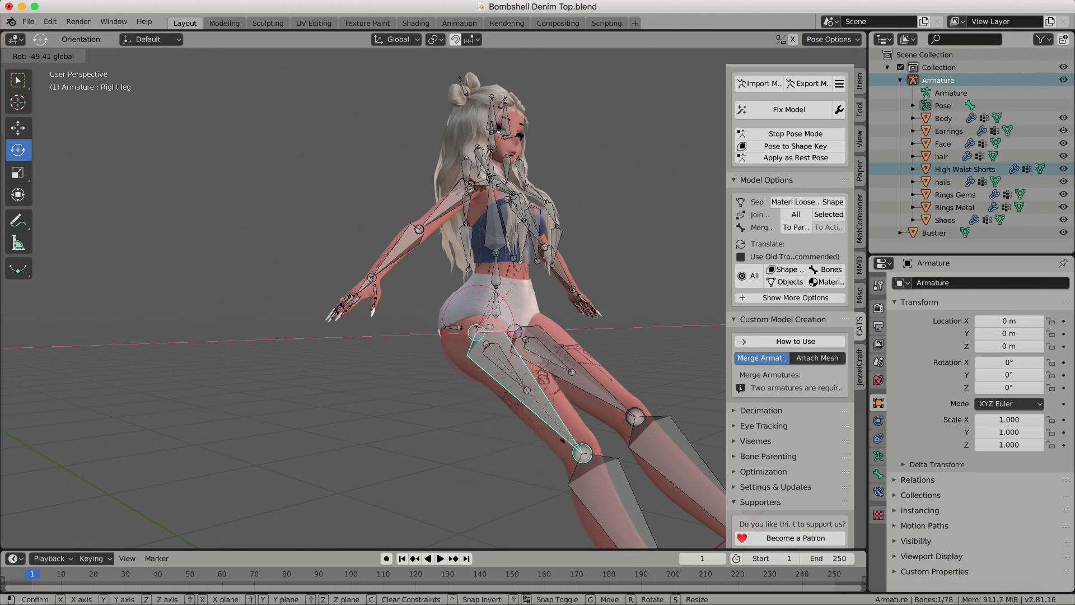
left_click(516, 311)
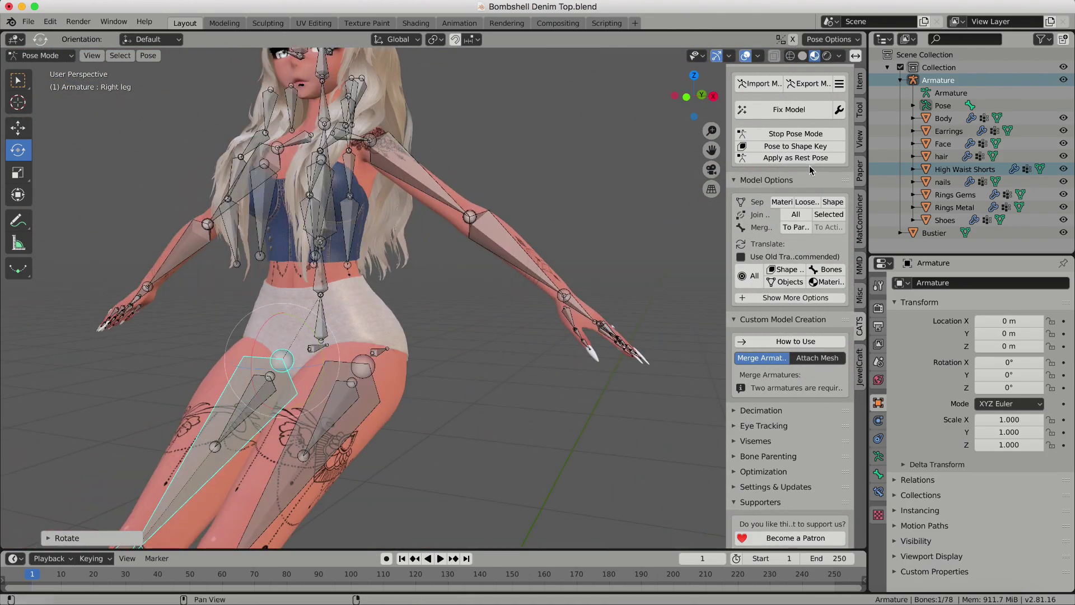
left_click(795, 133)
left_click(437, 343)
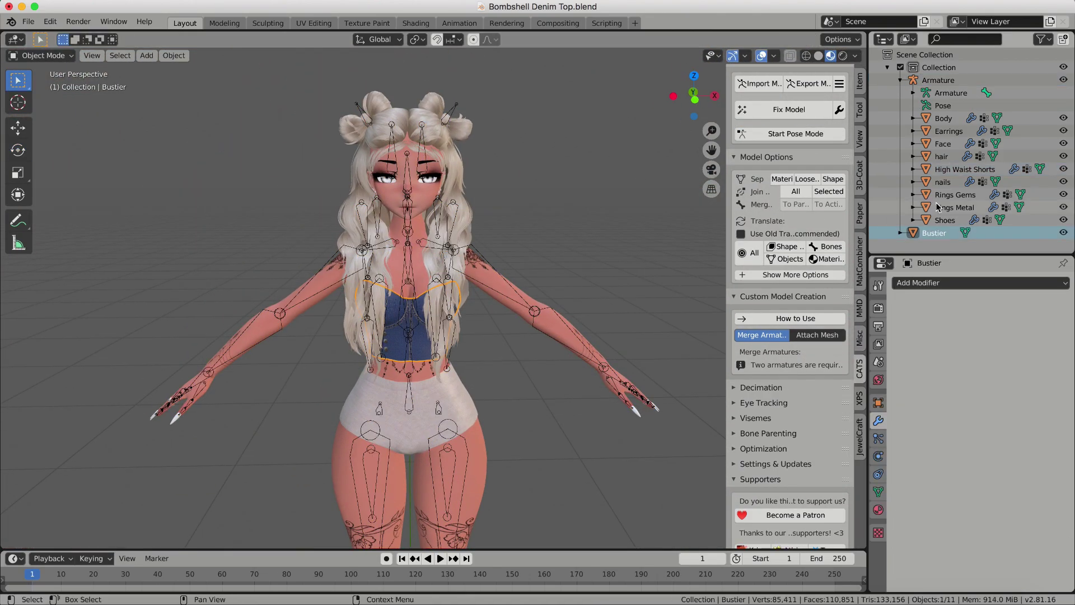
Step: Parent the Bustier to the Armature and add a Data Transfer modifier to it
left_click_drag(933, 235, 938, 81)
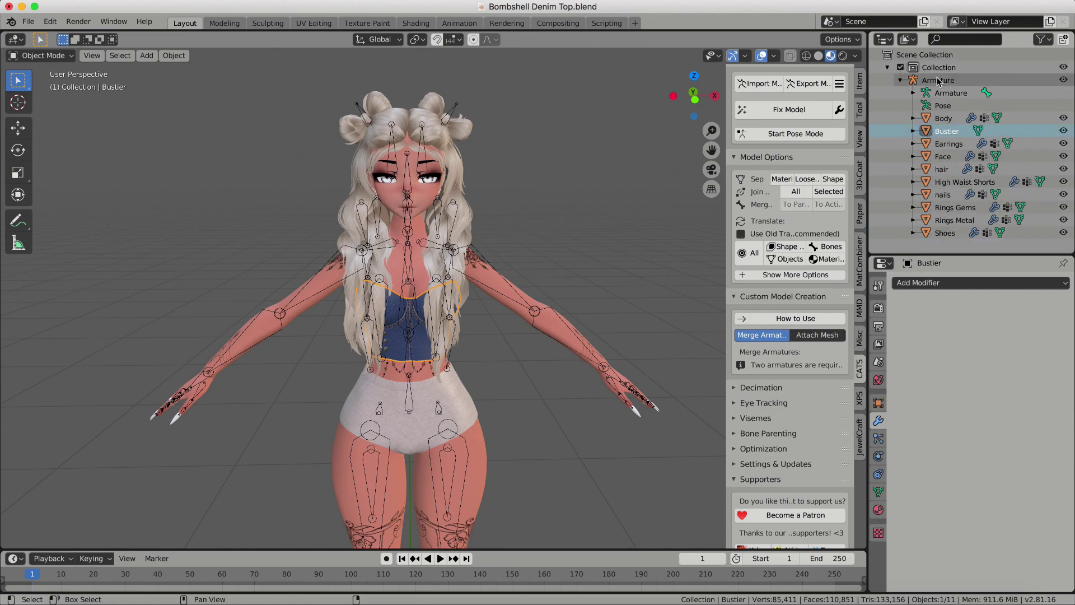
left_click(921, 282)
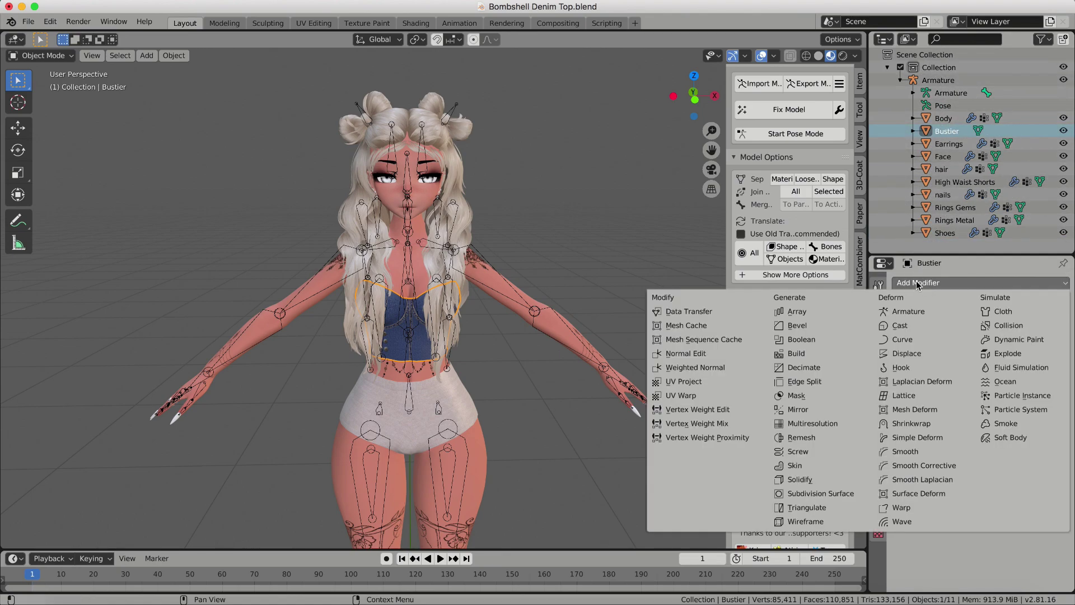
left_click(902, 283)
left_click(902, 282)
left_click(688, 310)
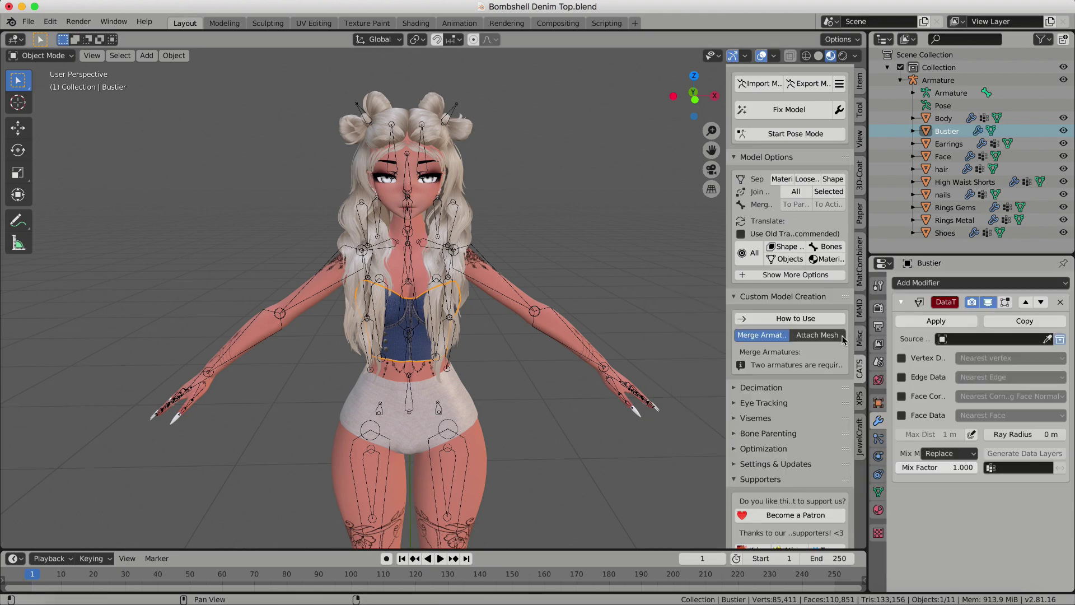
Step: Transfer Body's vertex groups, generate layers, apply the modifier, and run CATS Fix Model
left_click(441, 371)
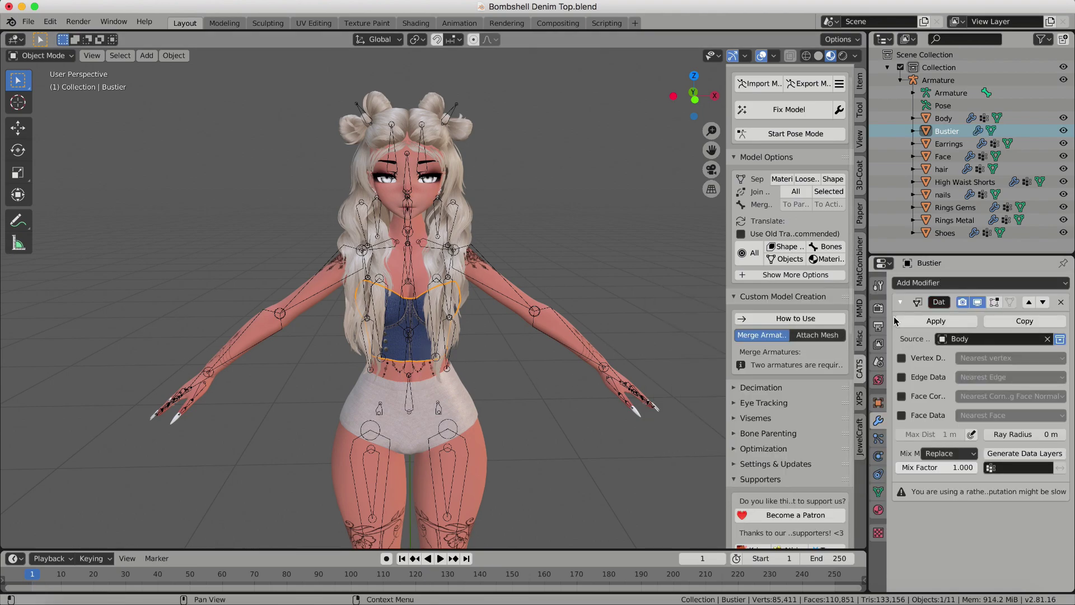
left_click(907, 359)
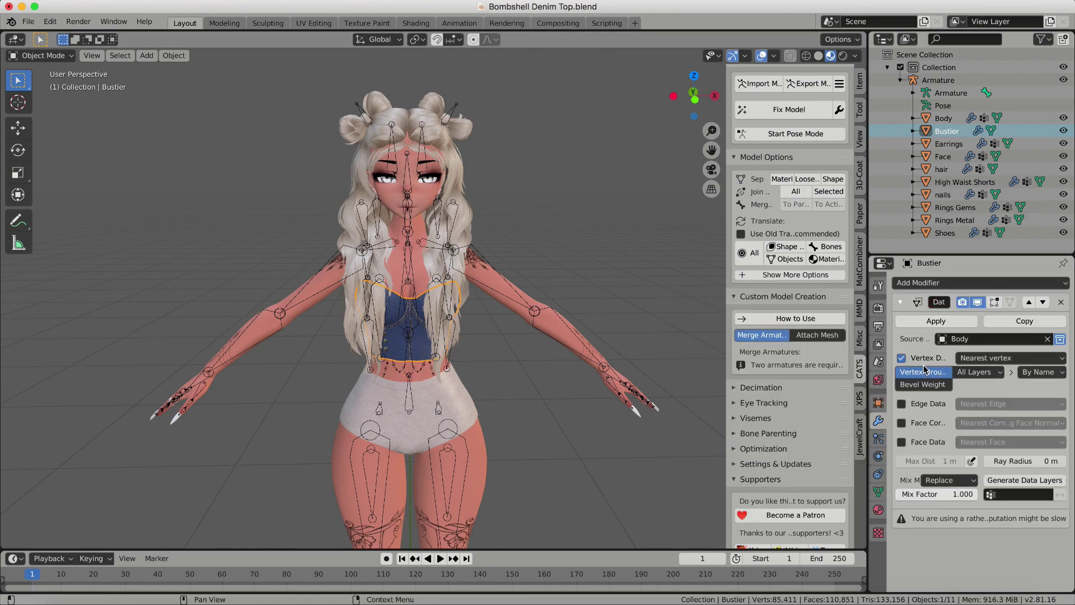
left_click(1017, 480)
left_click(943, 322)
left_click(790, 109)
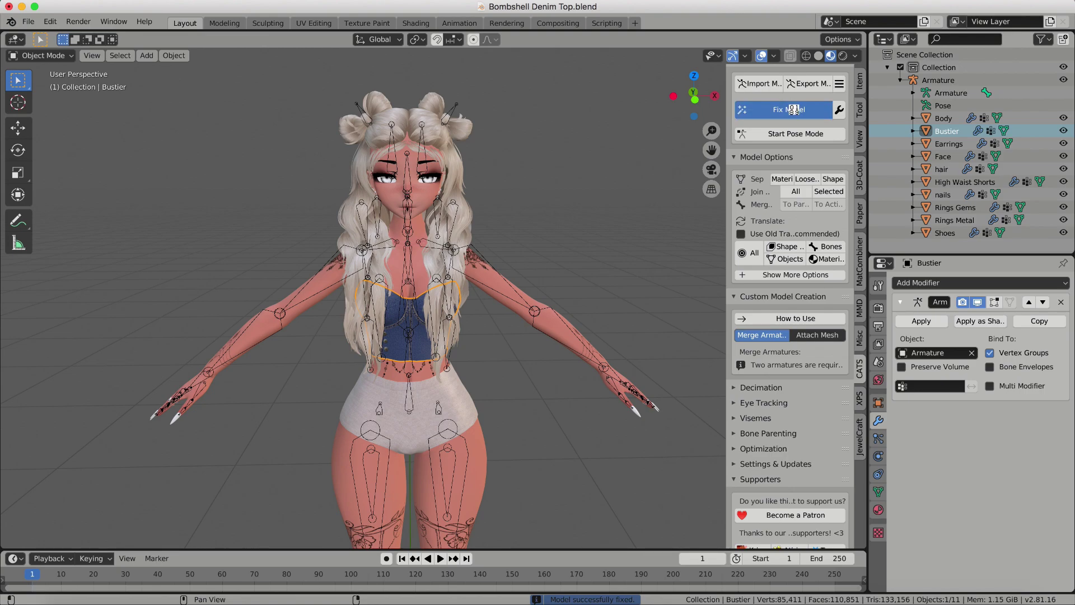
Step: In CATS pose mode, rotate the Chest and BreastUpper2_R bones to test the Bustier's deformation
left_click(795, 133)
scroll(576, 197, "up", 5)
left_click_drag(336, 213, 295, 204)
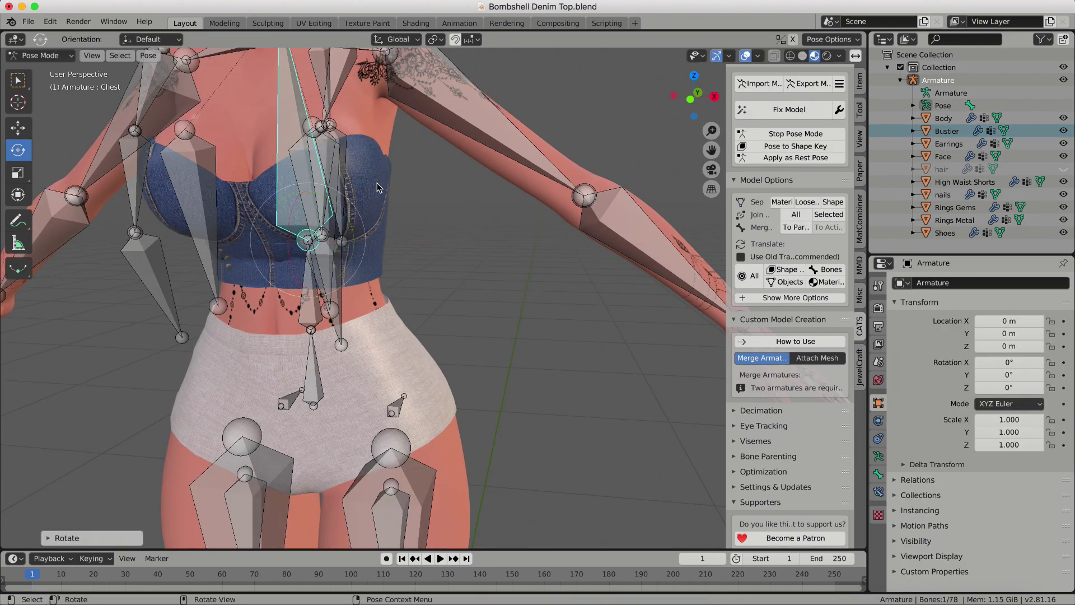
left_click(265, 201)
left_click(213, 275)
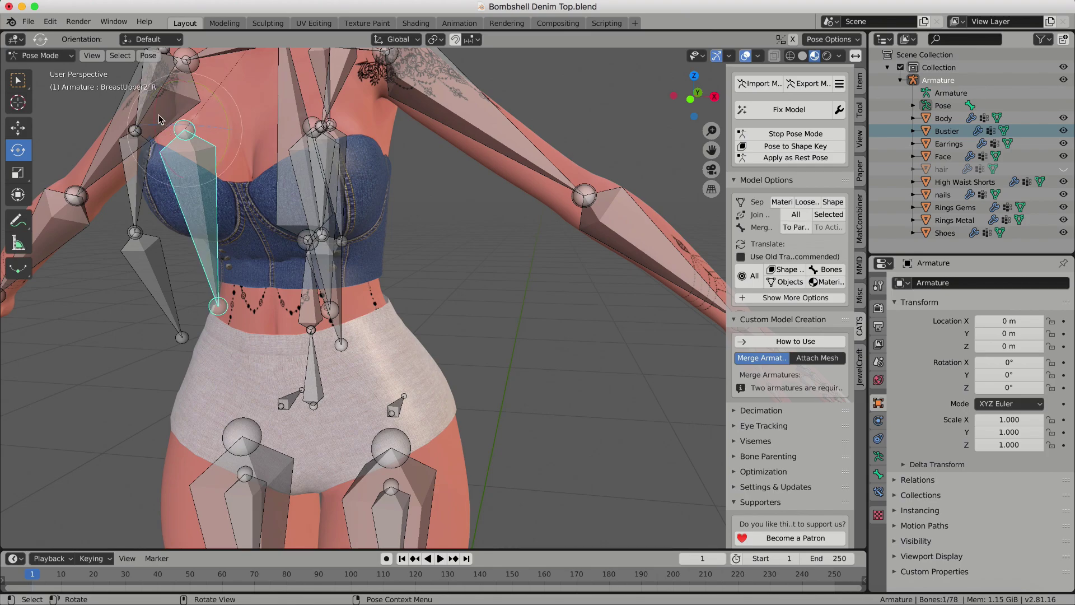
left_click_drag(155, 112, 157, 126)
left_click_drag(315, 169, 314, 170)
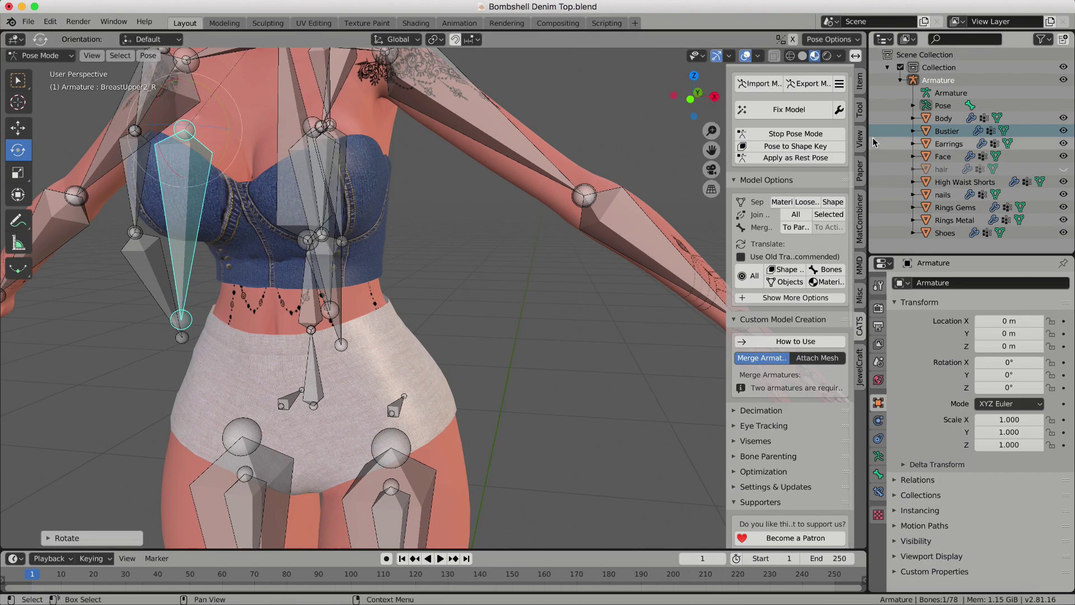
Step: Return the armature to rest pose, hide it, and save the blend file
left_click(795, 133)
middle_click_drag(380, 215, 486, 224)
scroll(488, 238, "down", 6)
key("h")
key("ctrl+s")
Step: Scroll through the Gumroad store page of Unity packages
scroll(486, 224, "down", 1)
scroll(485, 227, "up", 6)
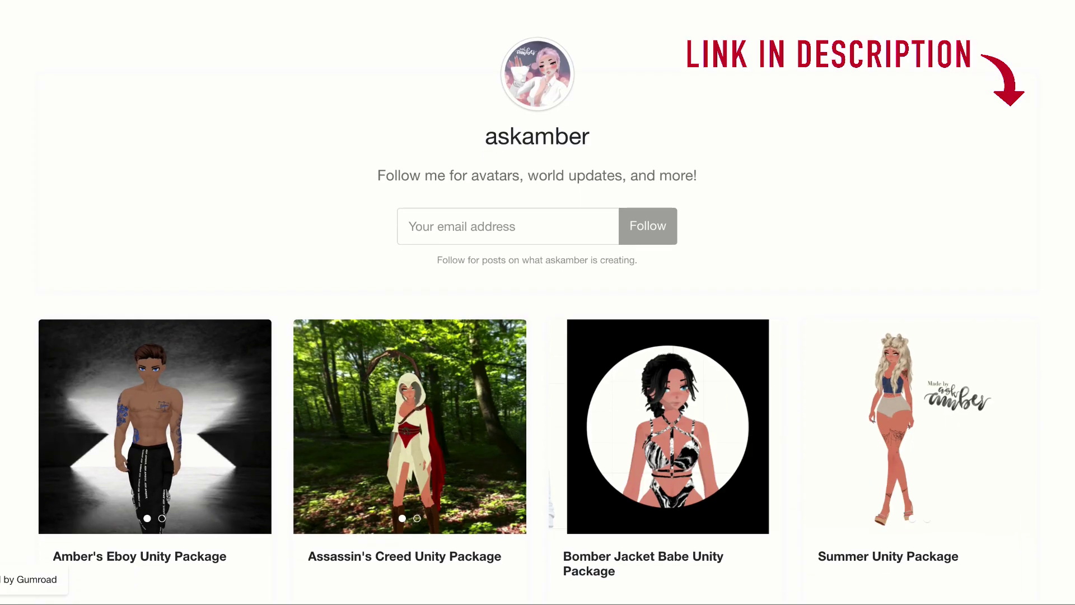
scroll(537, 302, "down", 5)
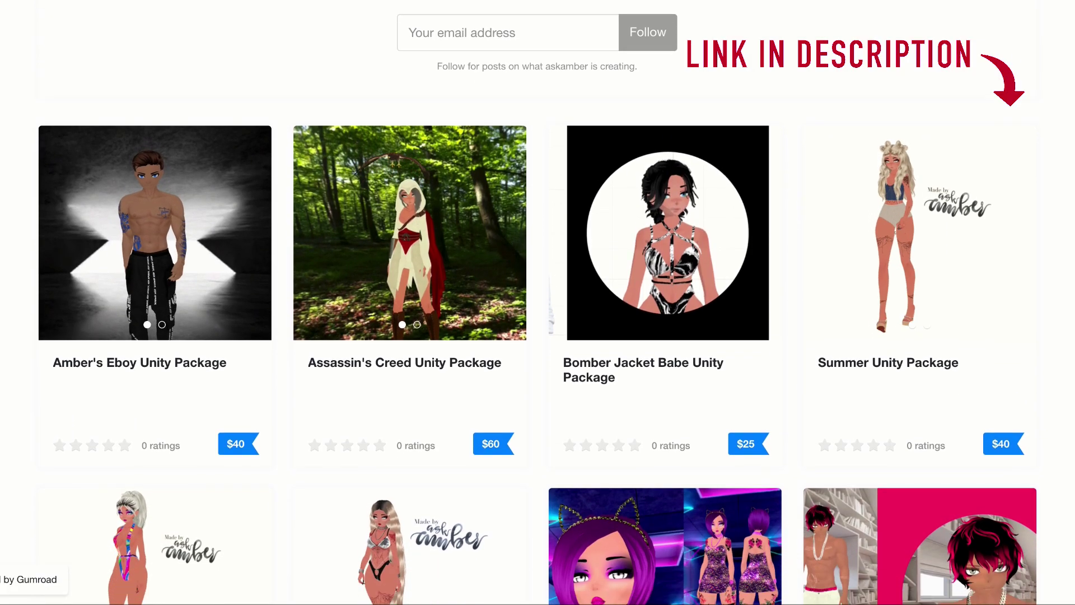
scroll(537, 302, "down", 3)
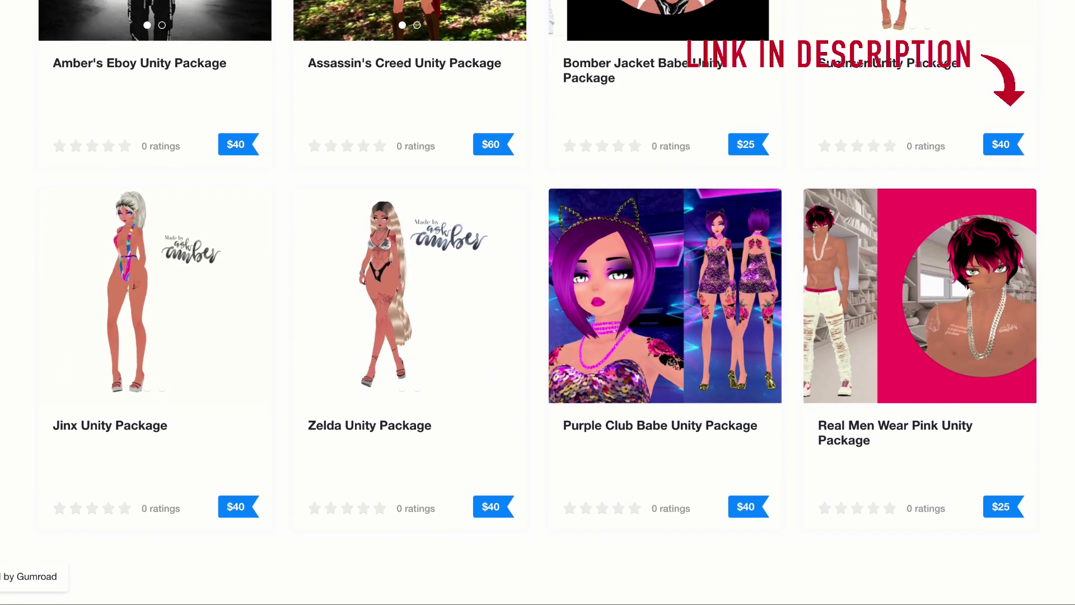
scroll(538, 302, "up", 1)
scroll(537, 302, "up", 8)
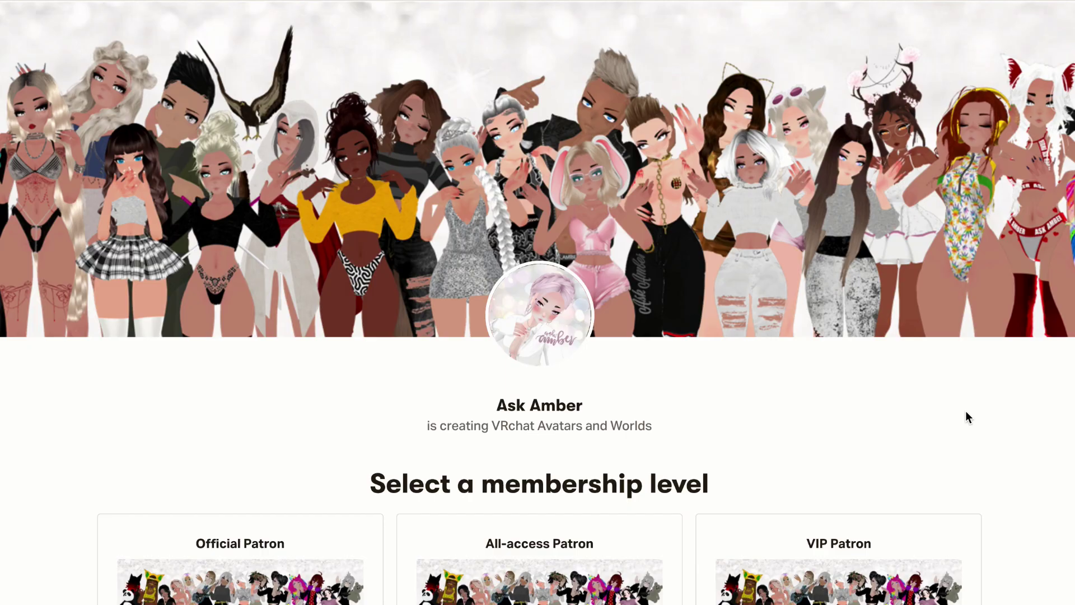
Step: Scroll to the Official Patron ($3), All-access Patron ($6) and VIP Patron ($10) tier cards
scroll(965, 411, "down", 2)
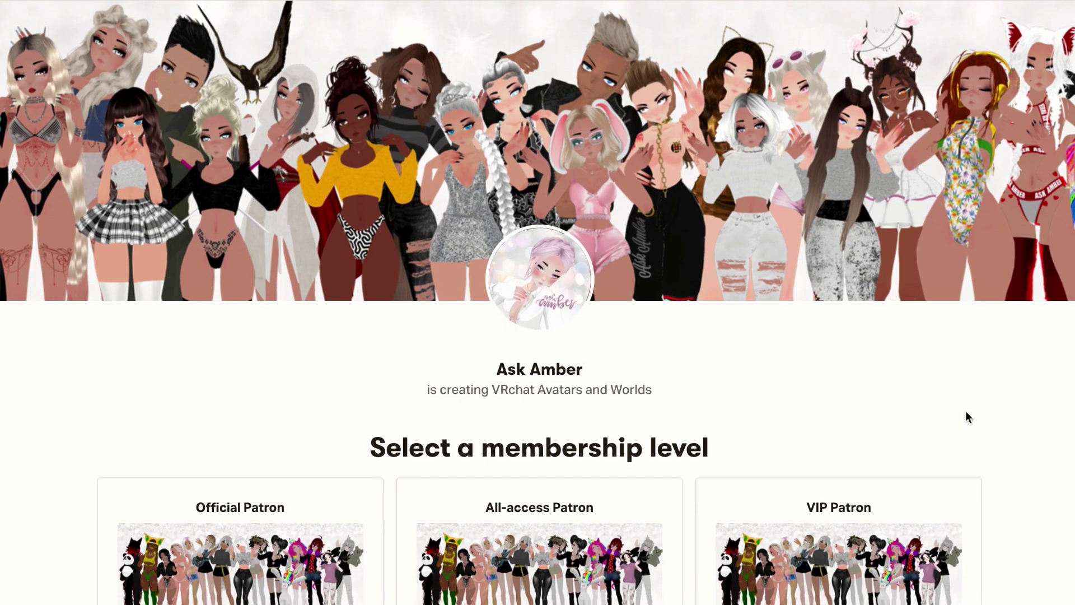
scroll(965, 417, "down", 3)
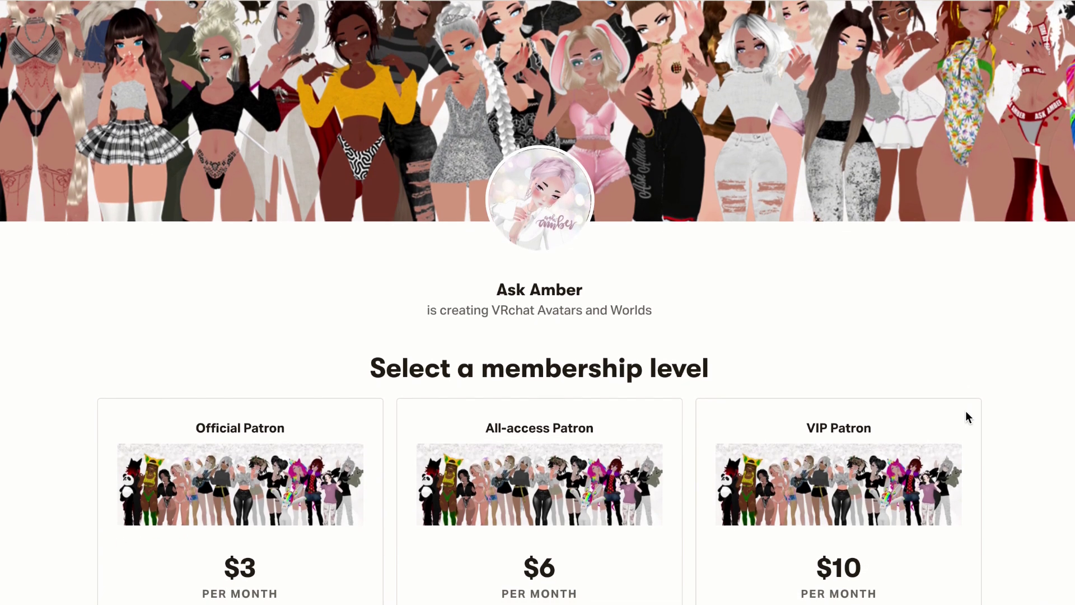
scroll(965, 412, "down", 3)
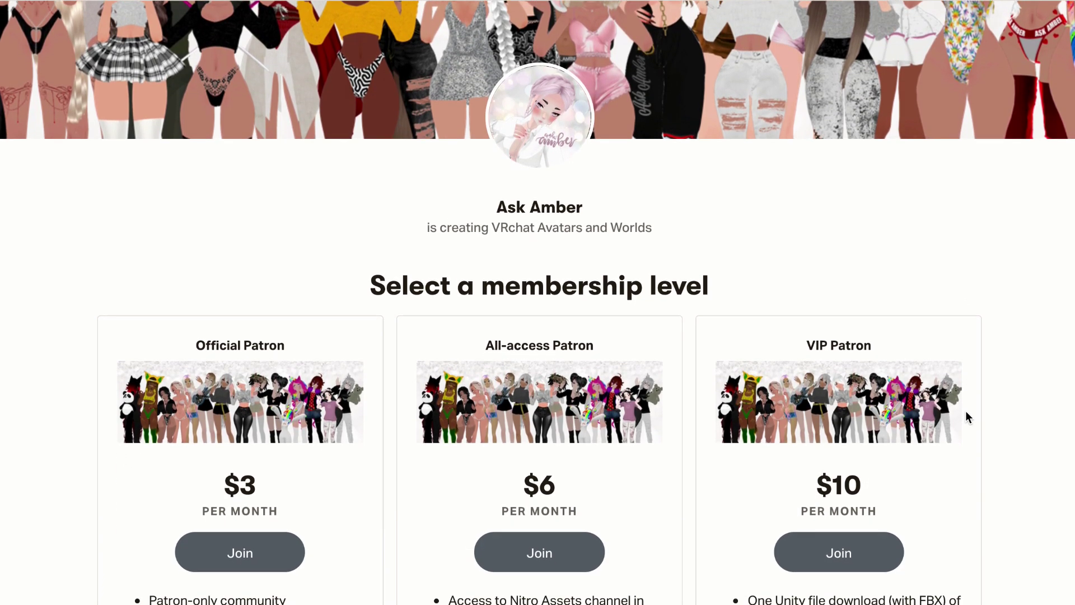
scroll(966, 413, "down", 3)
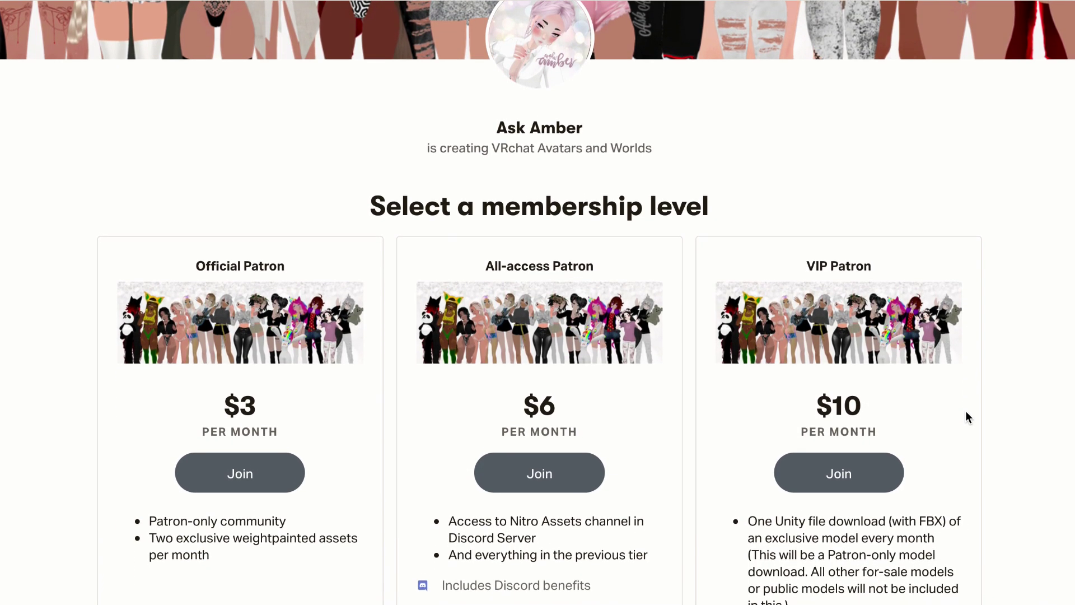
scroll(965, 412, "down", 2)
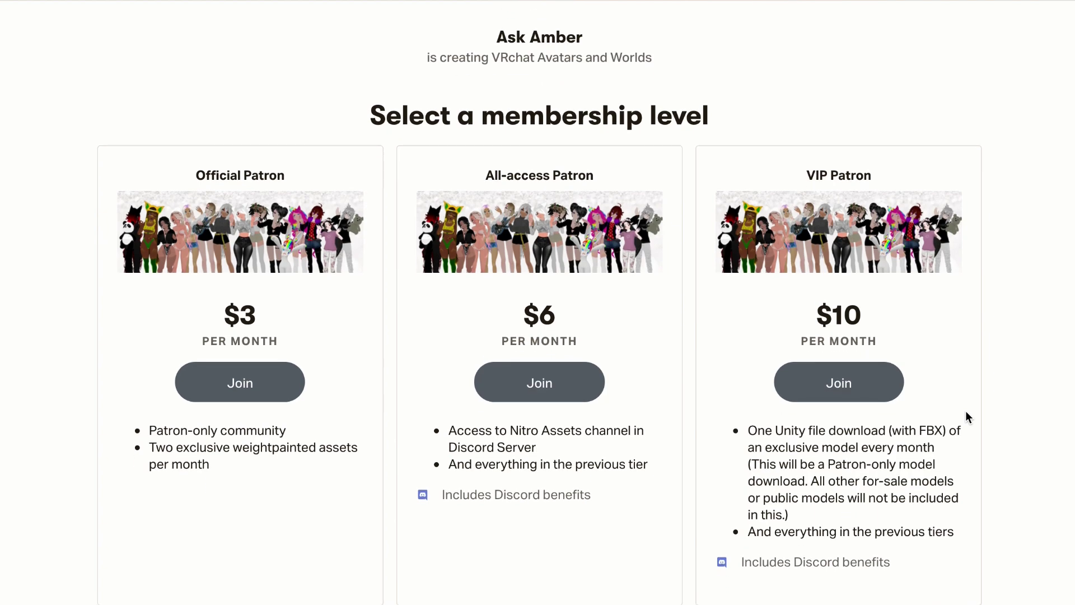